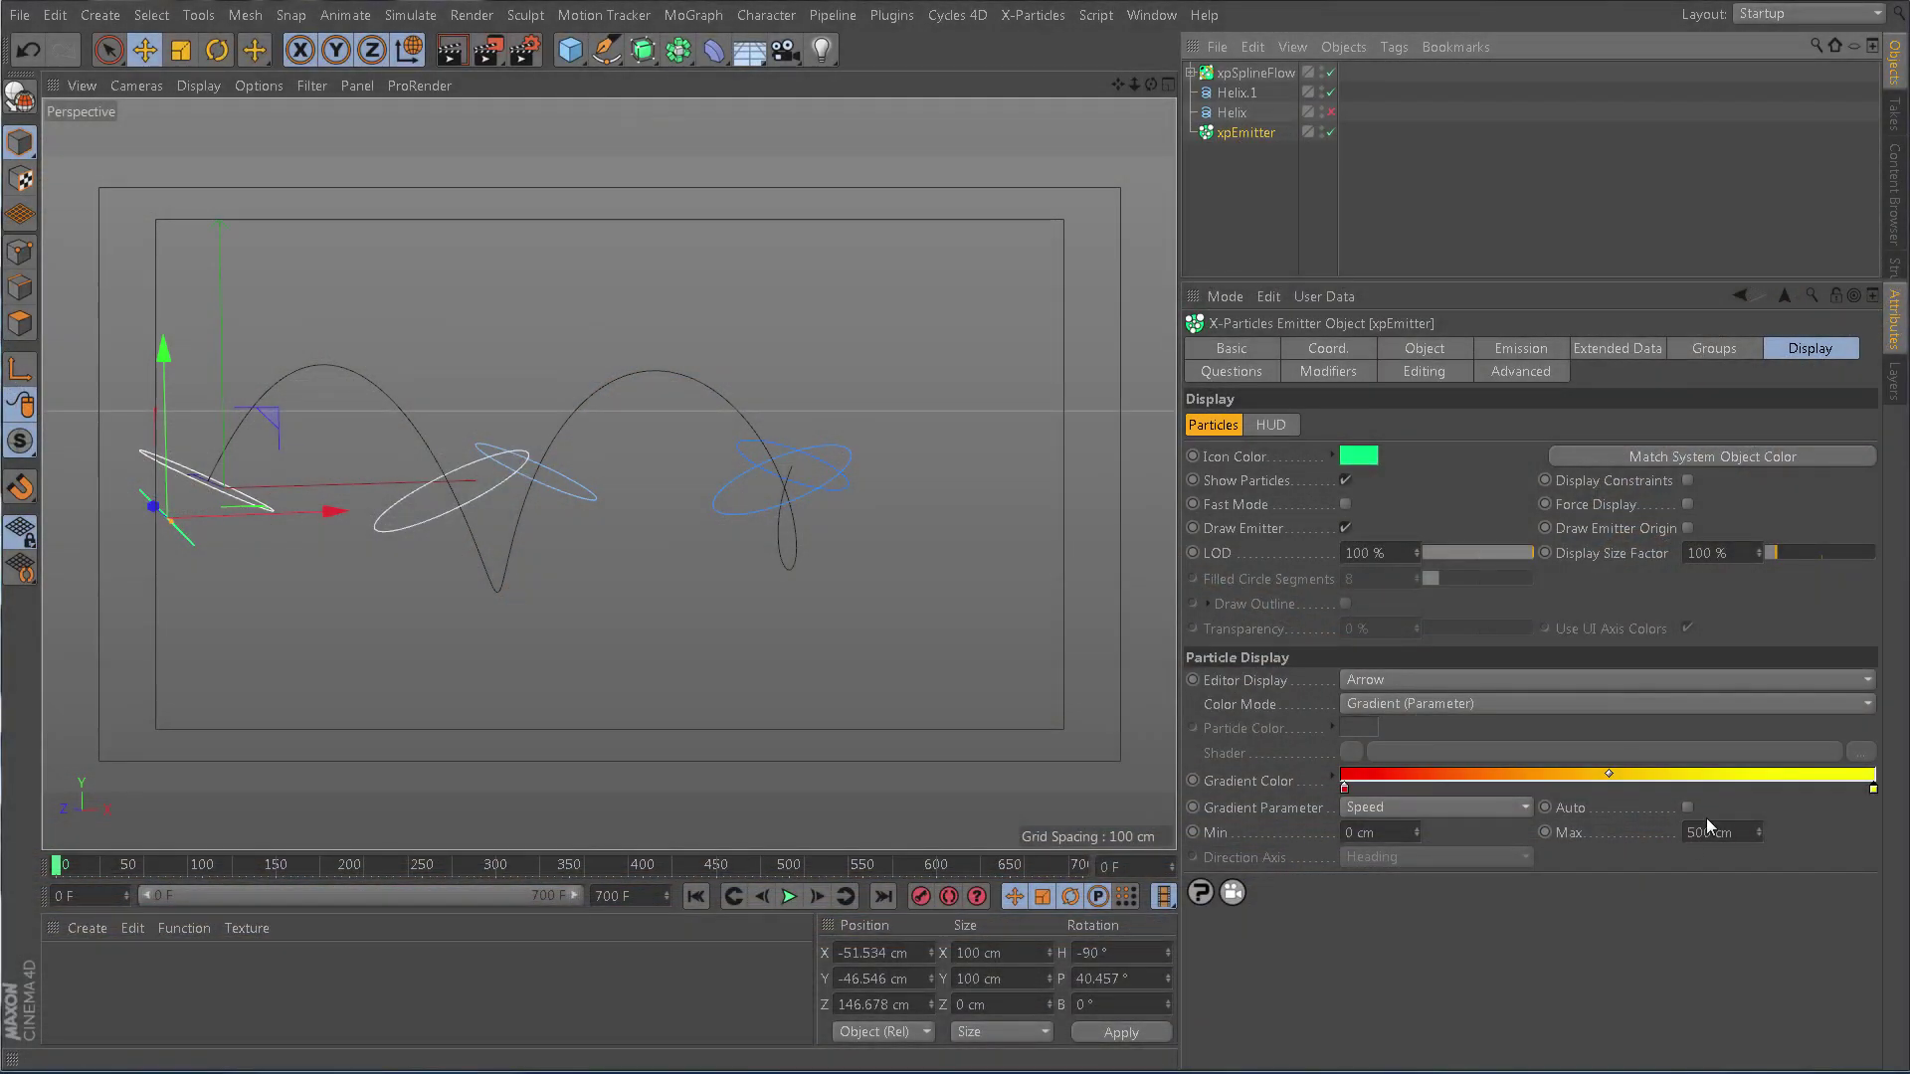
# Turn on Auto for the emitter's speed gradient range and orbit the view during playback
pyautogui.click(1688, 808)
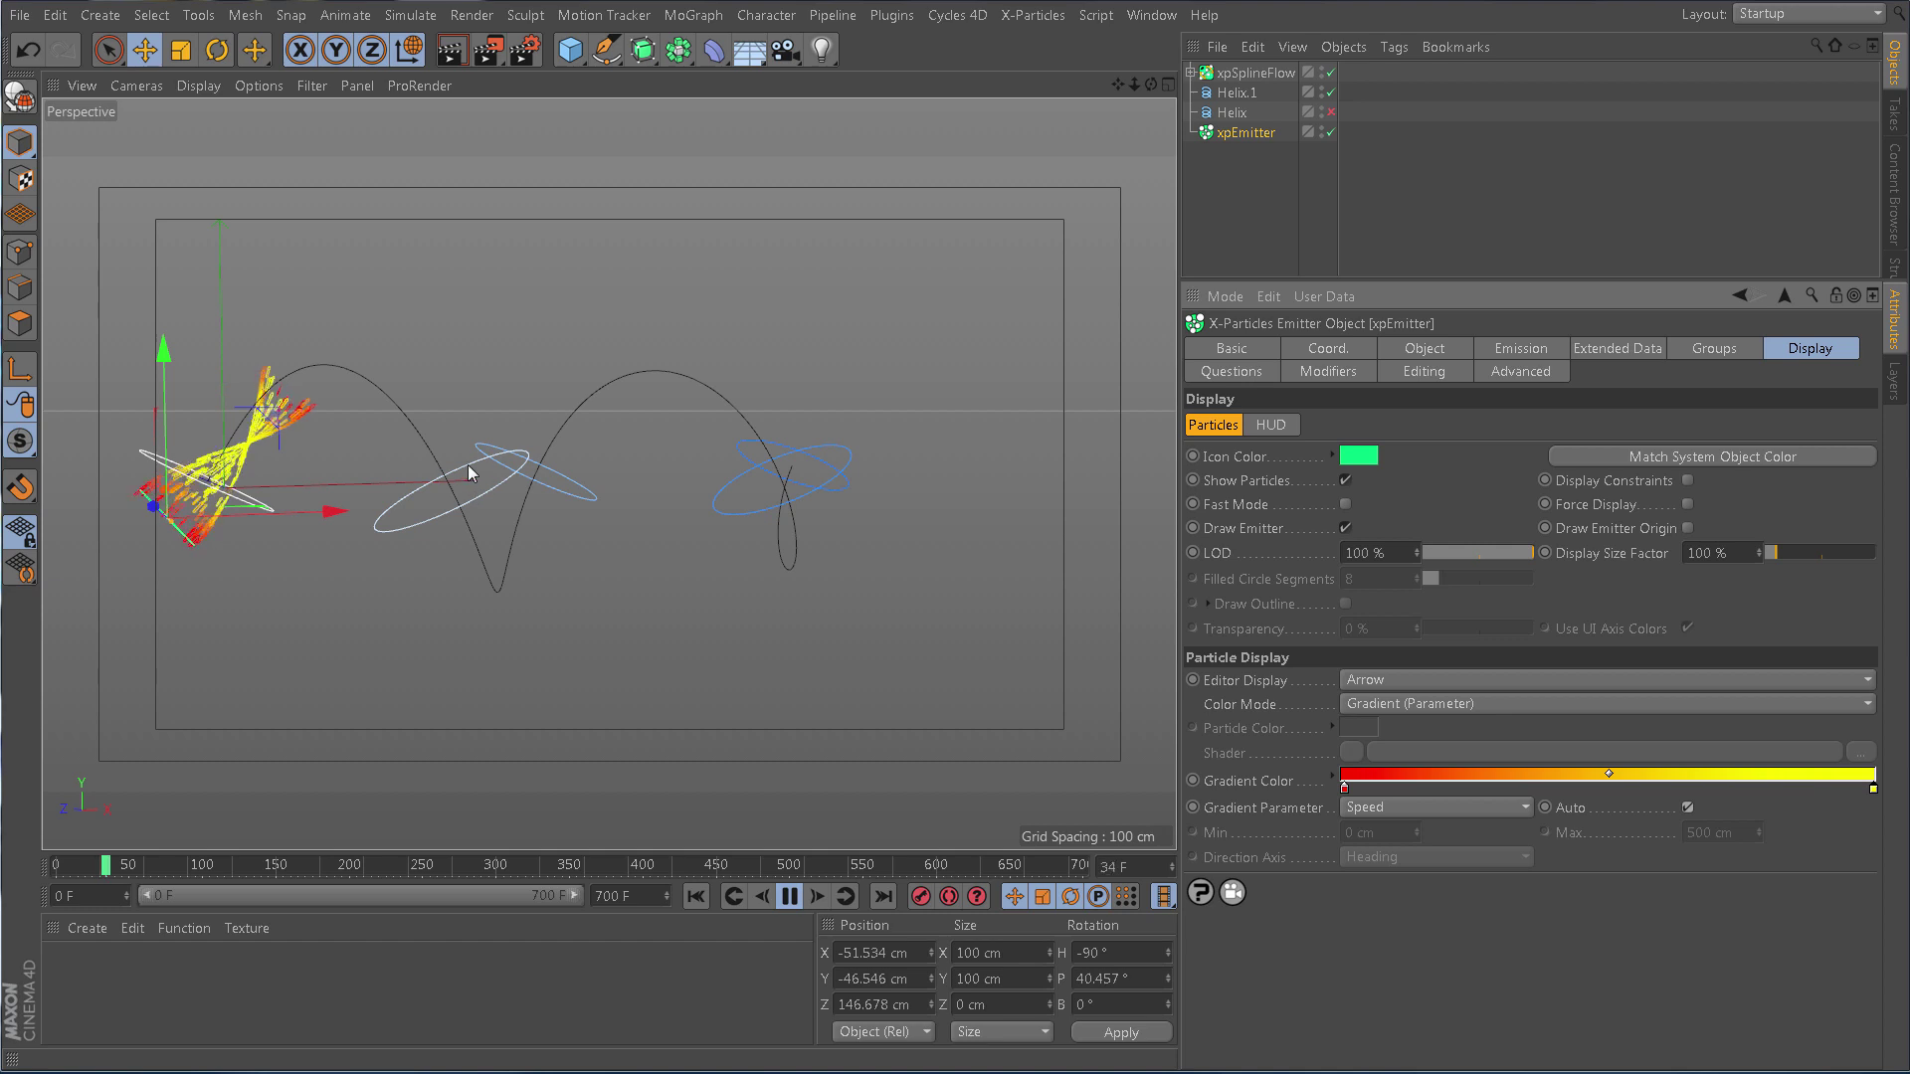
pyautogui.keyDown('alt'); pyautogui.moveTo(462, 458); pyautogui.dragTo(745, 741); pyautogui.keyUp('alt')
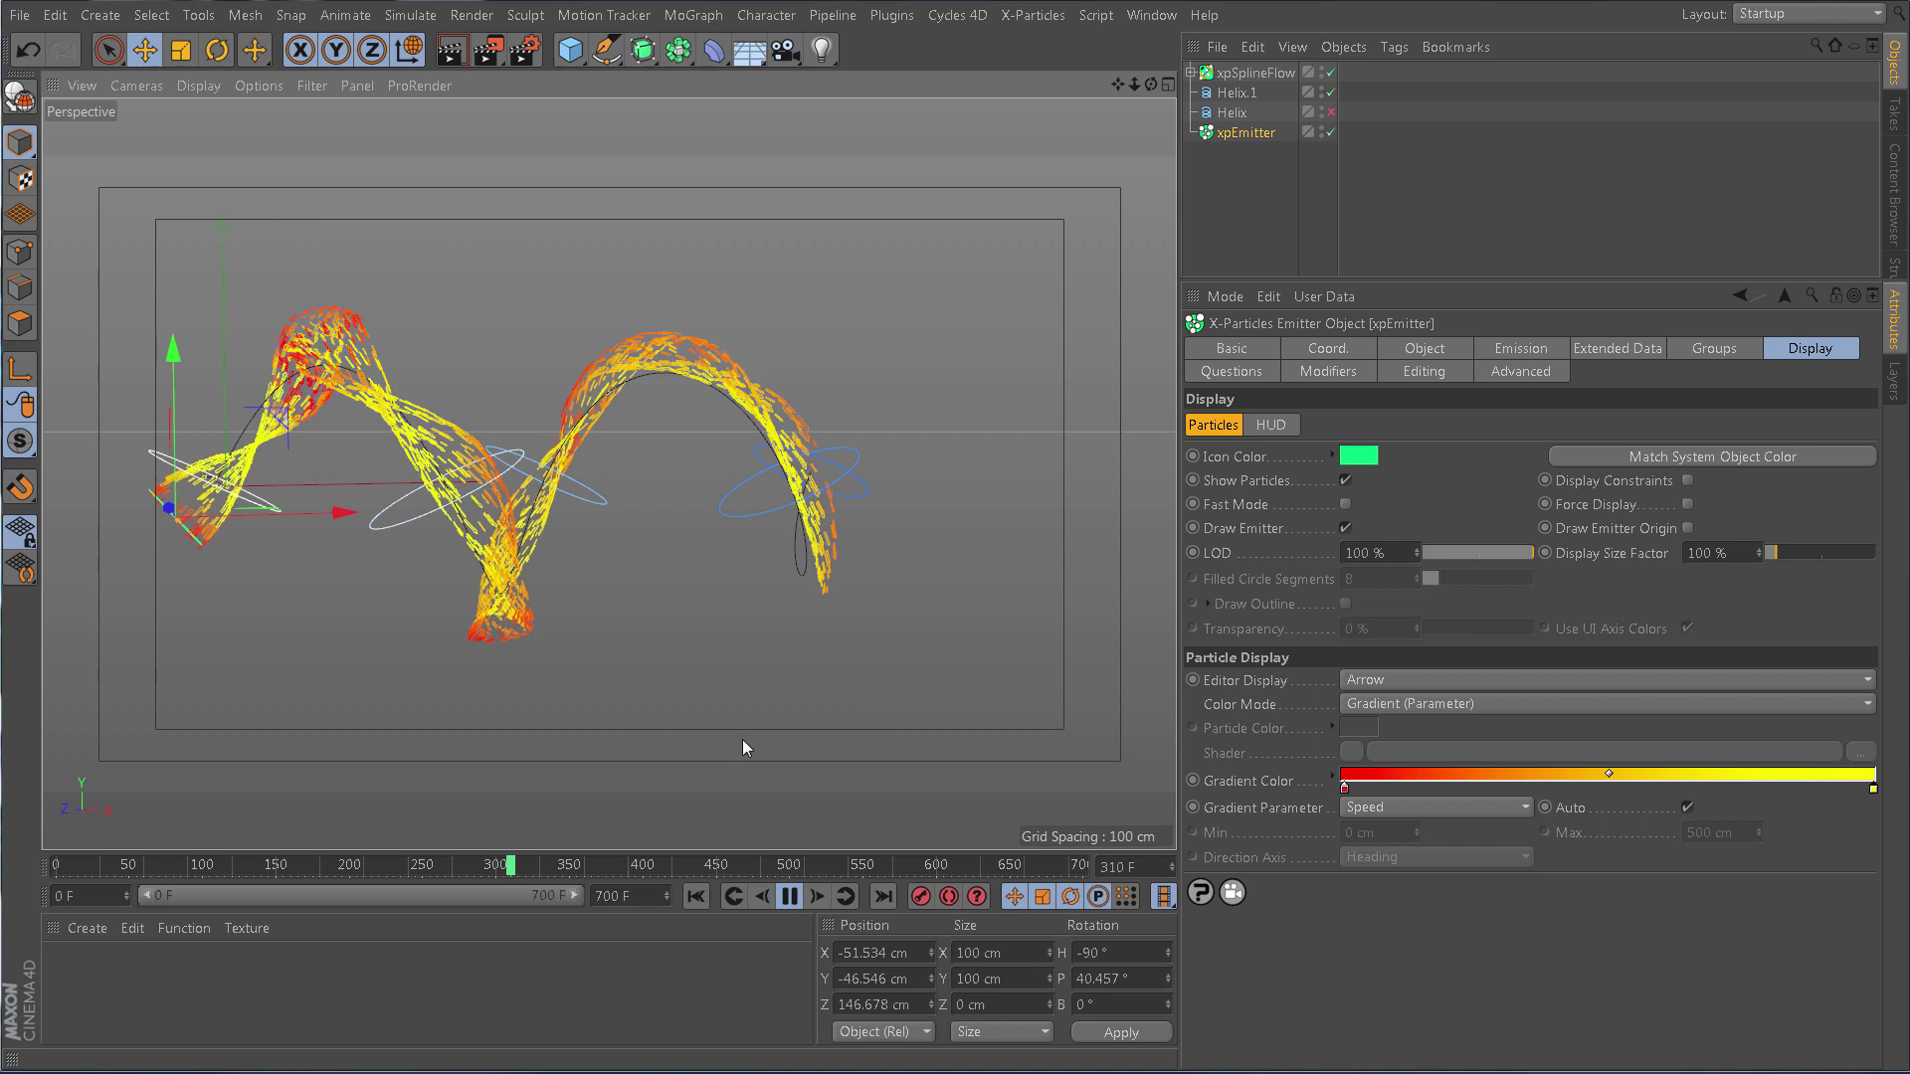
# Rewind to frame 0, link Helix.1 as xpSplineFlow's spline, then select Helix.1
pyautogui.press('F8')
pyautogui.hotkey('shift', 'f')
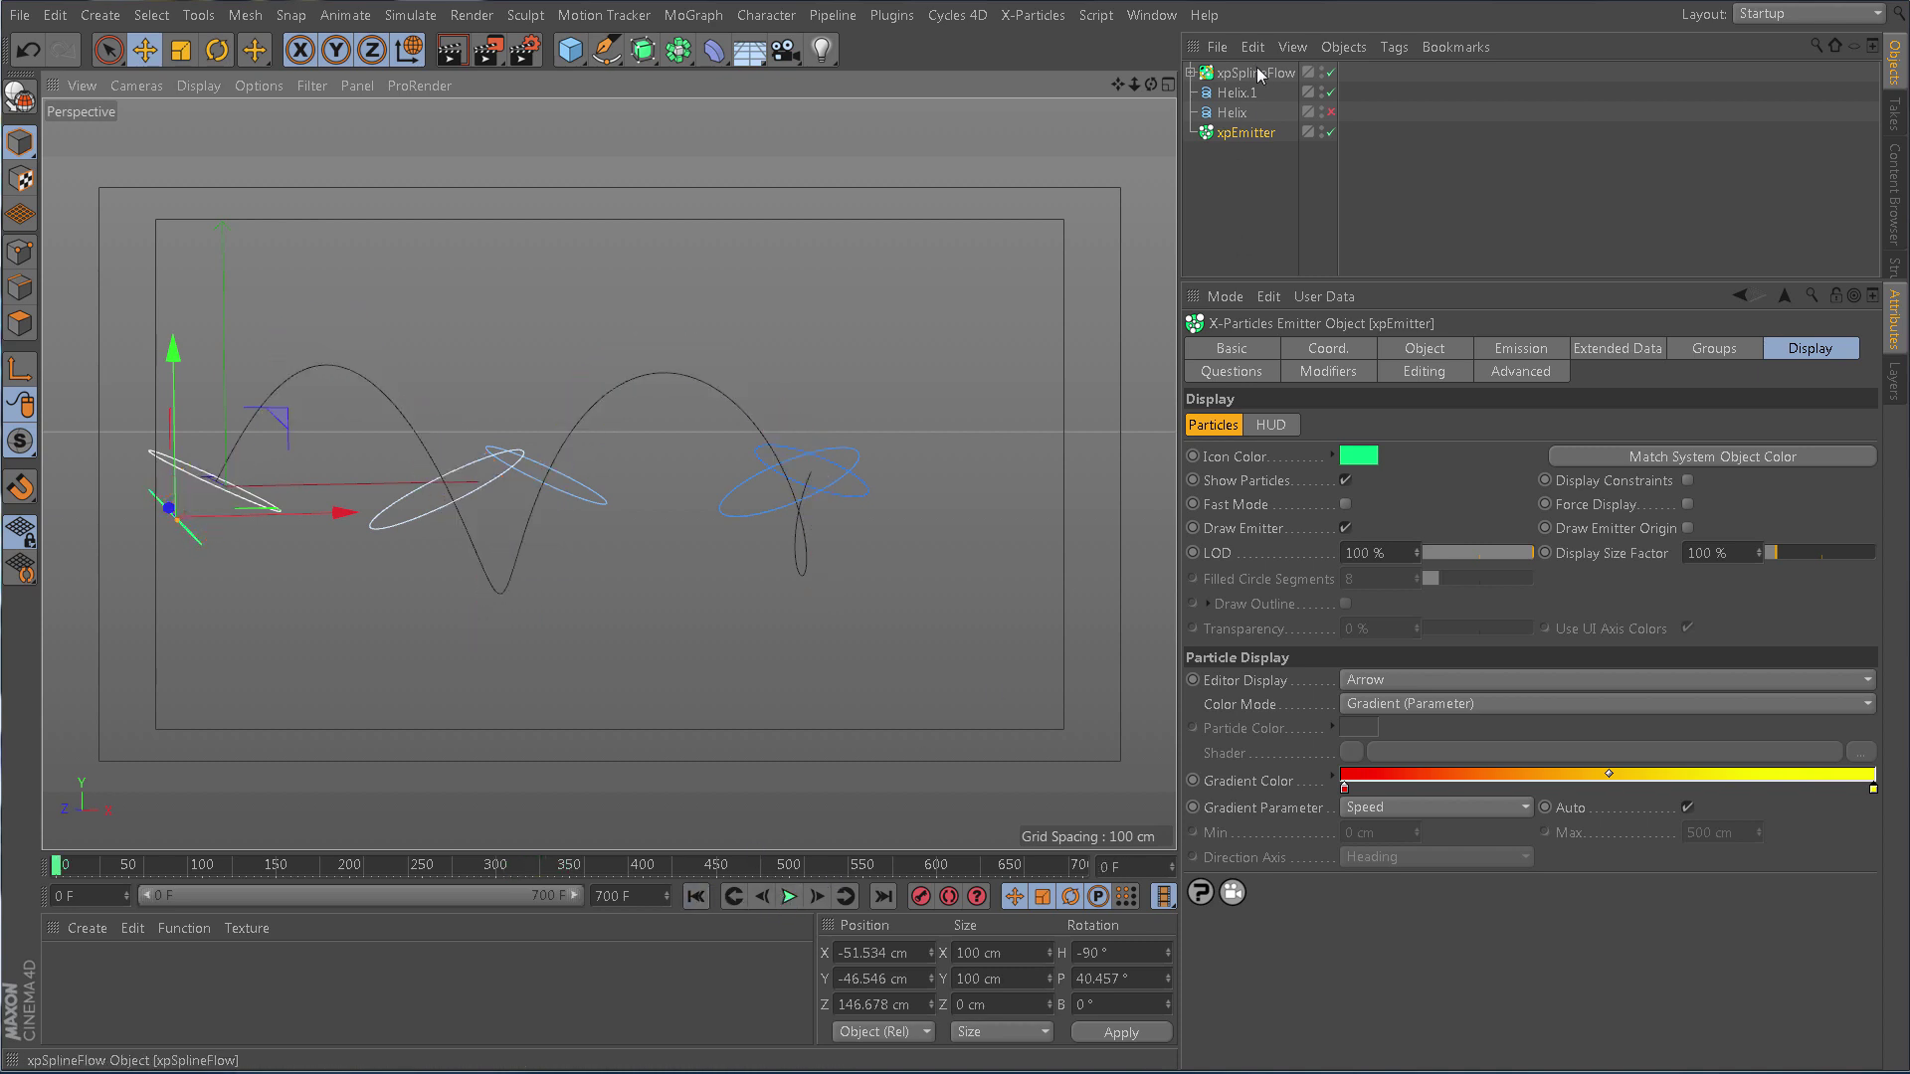
pyautogui.click(1260, 73)
pyautogui.click(1853, 477)
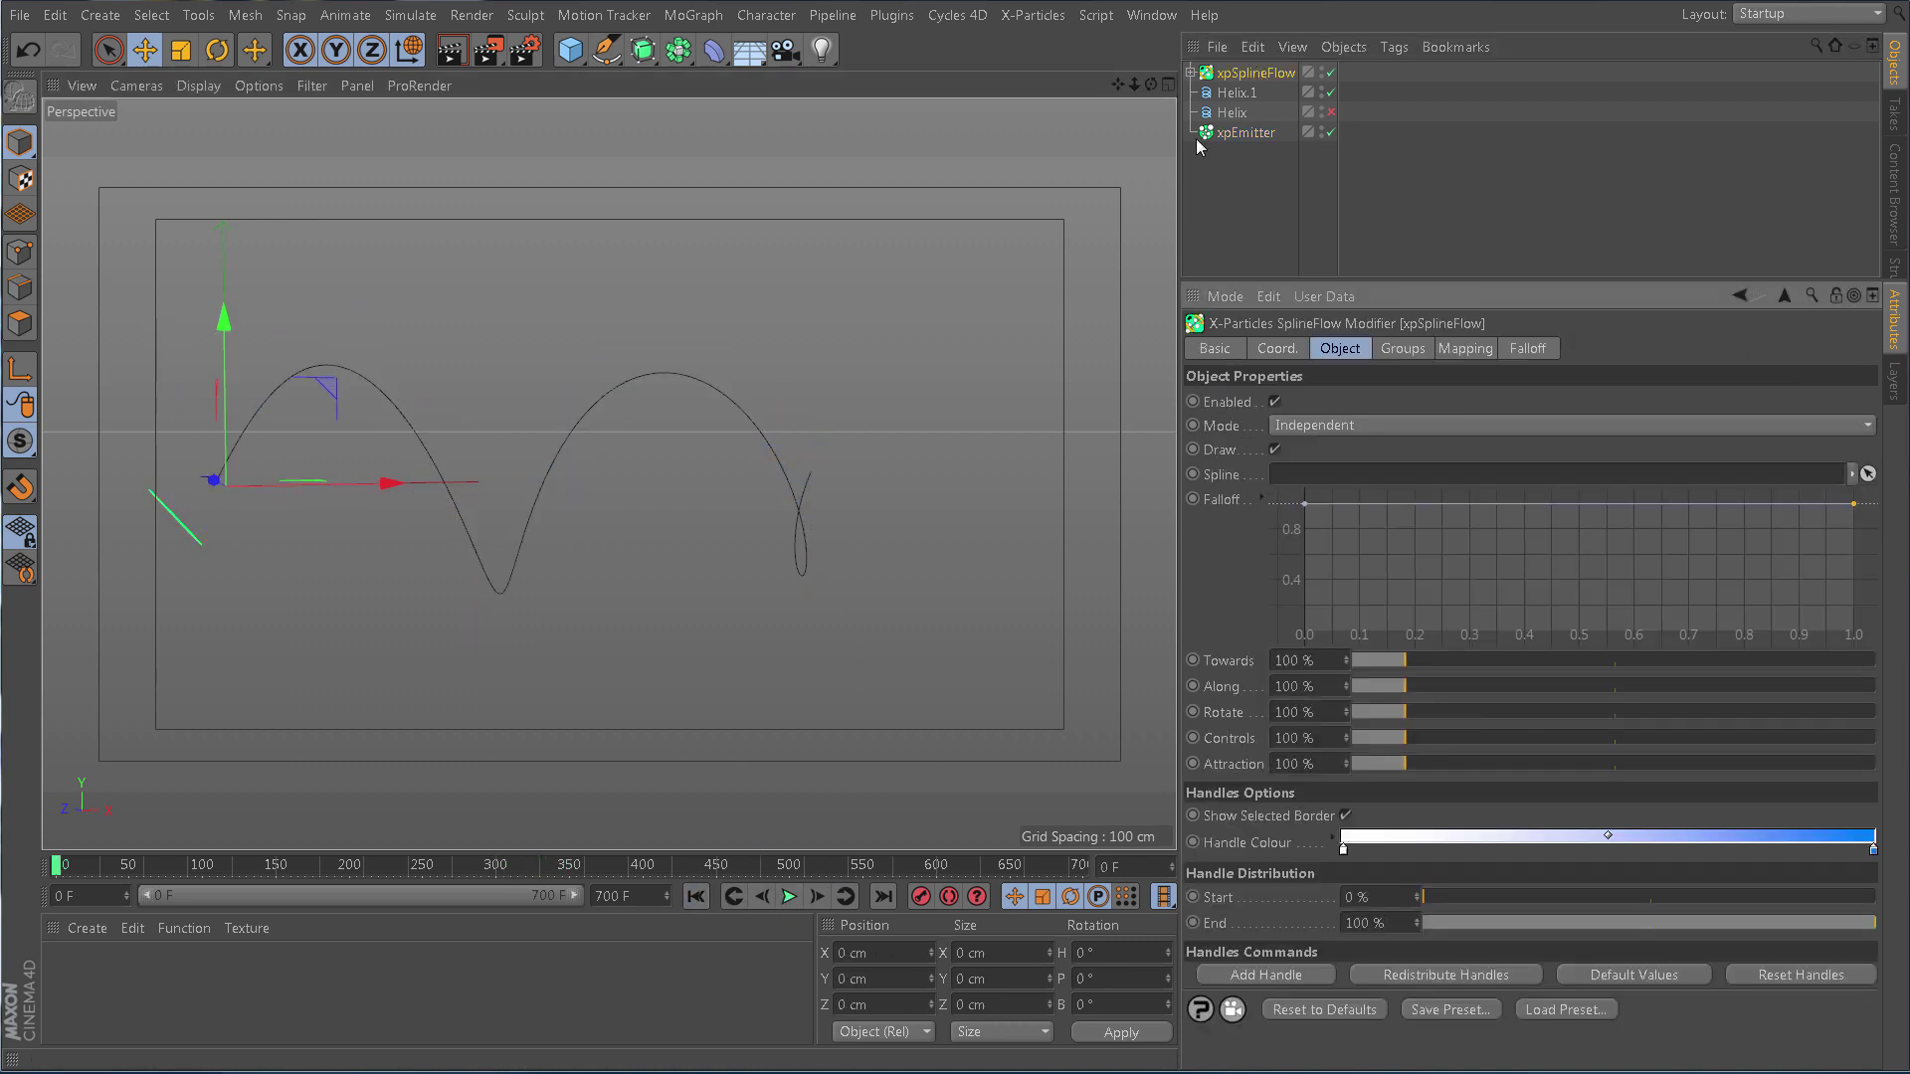
pyautogui.moveTo(1328, 107); pyautogui.dragTo(1331, 94)
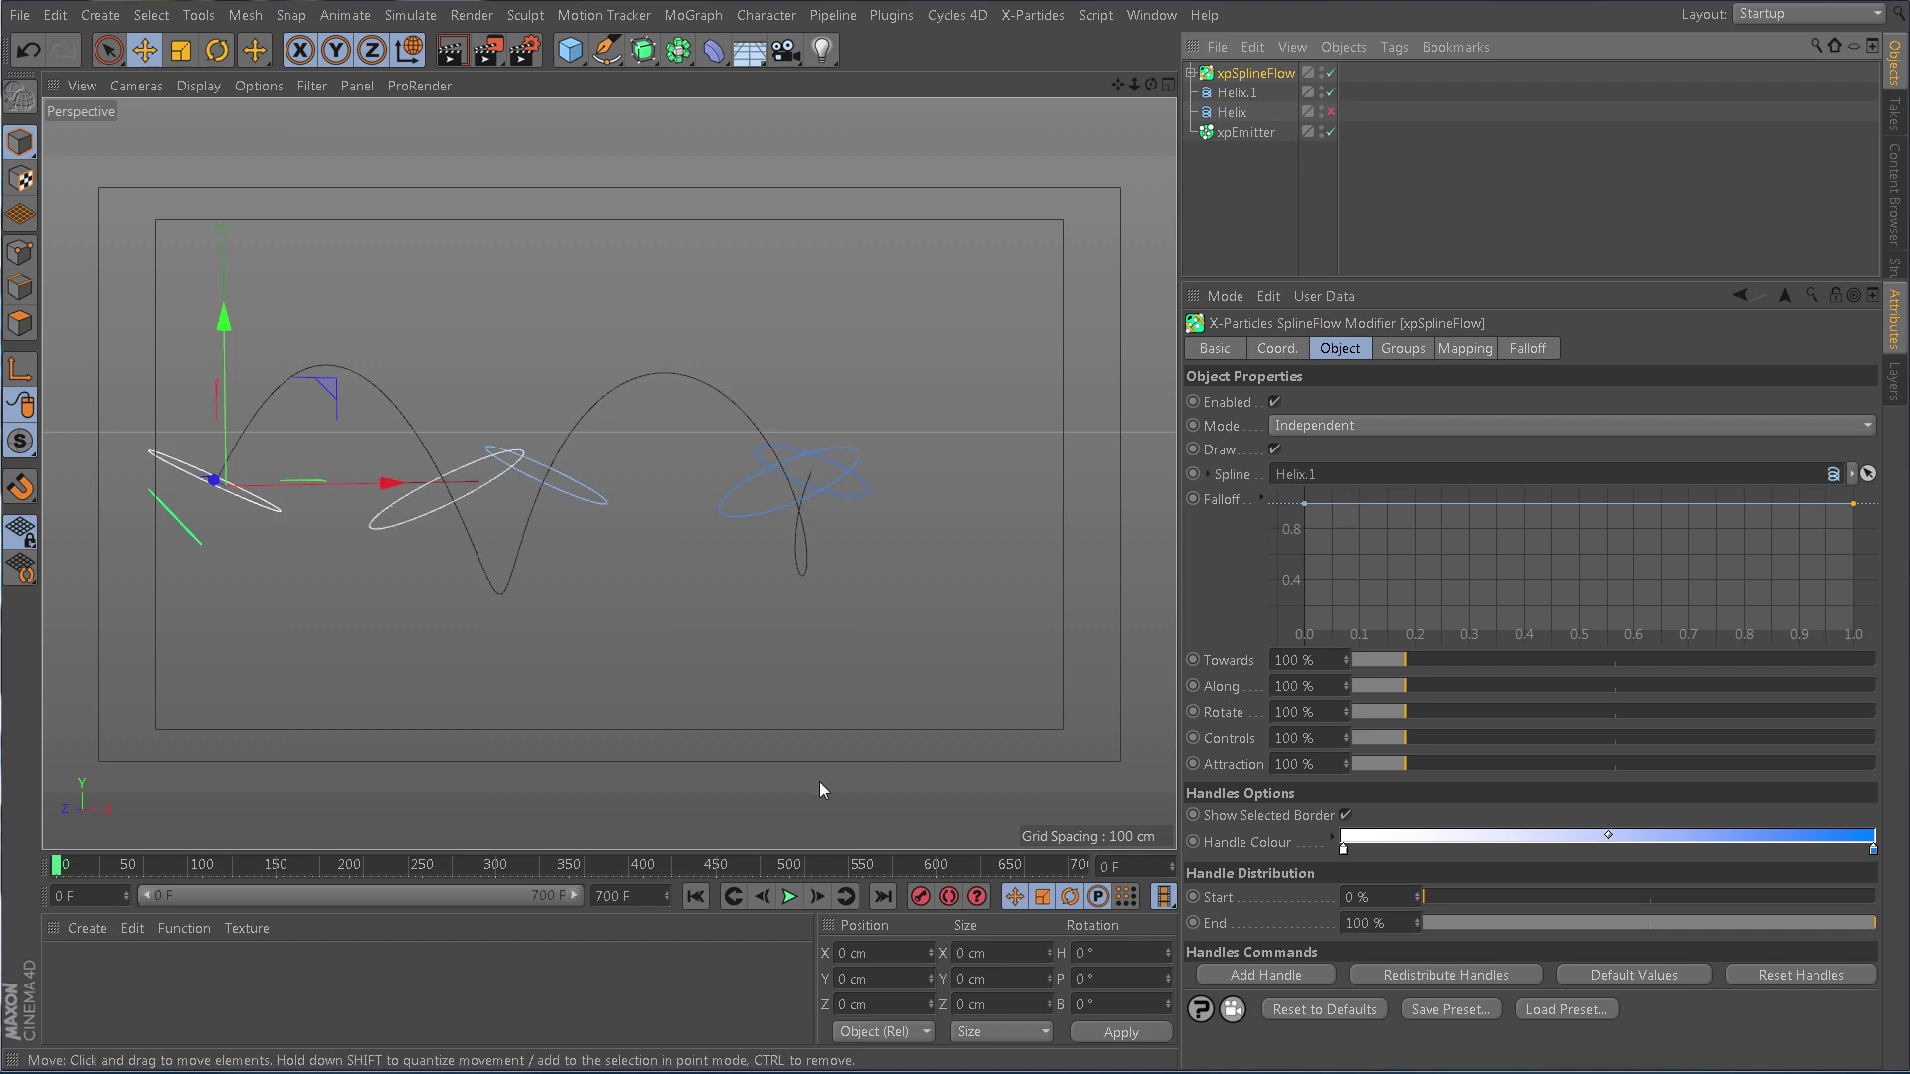
pyautogui.click(1235, 101)
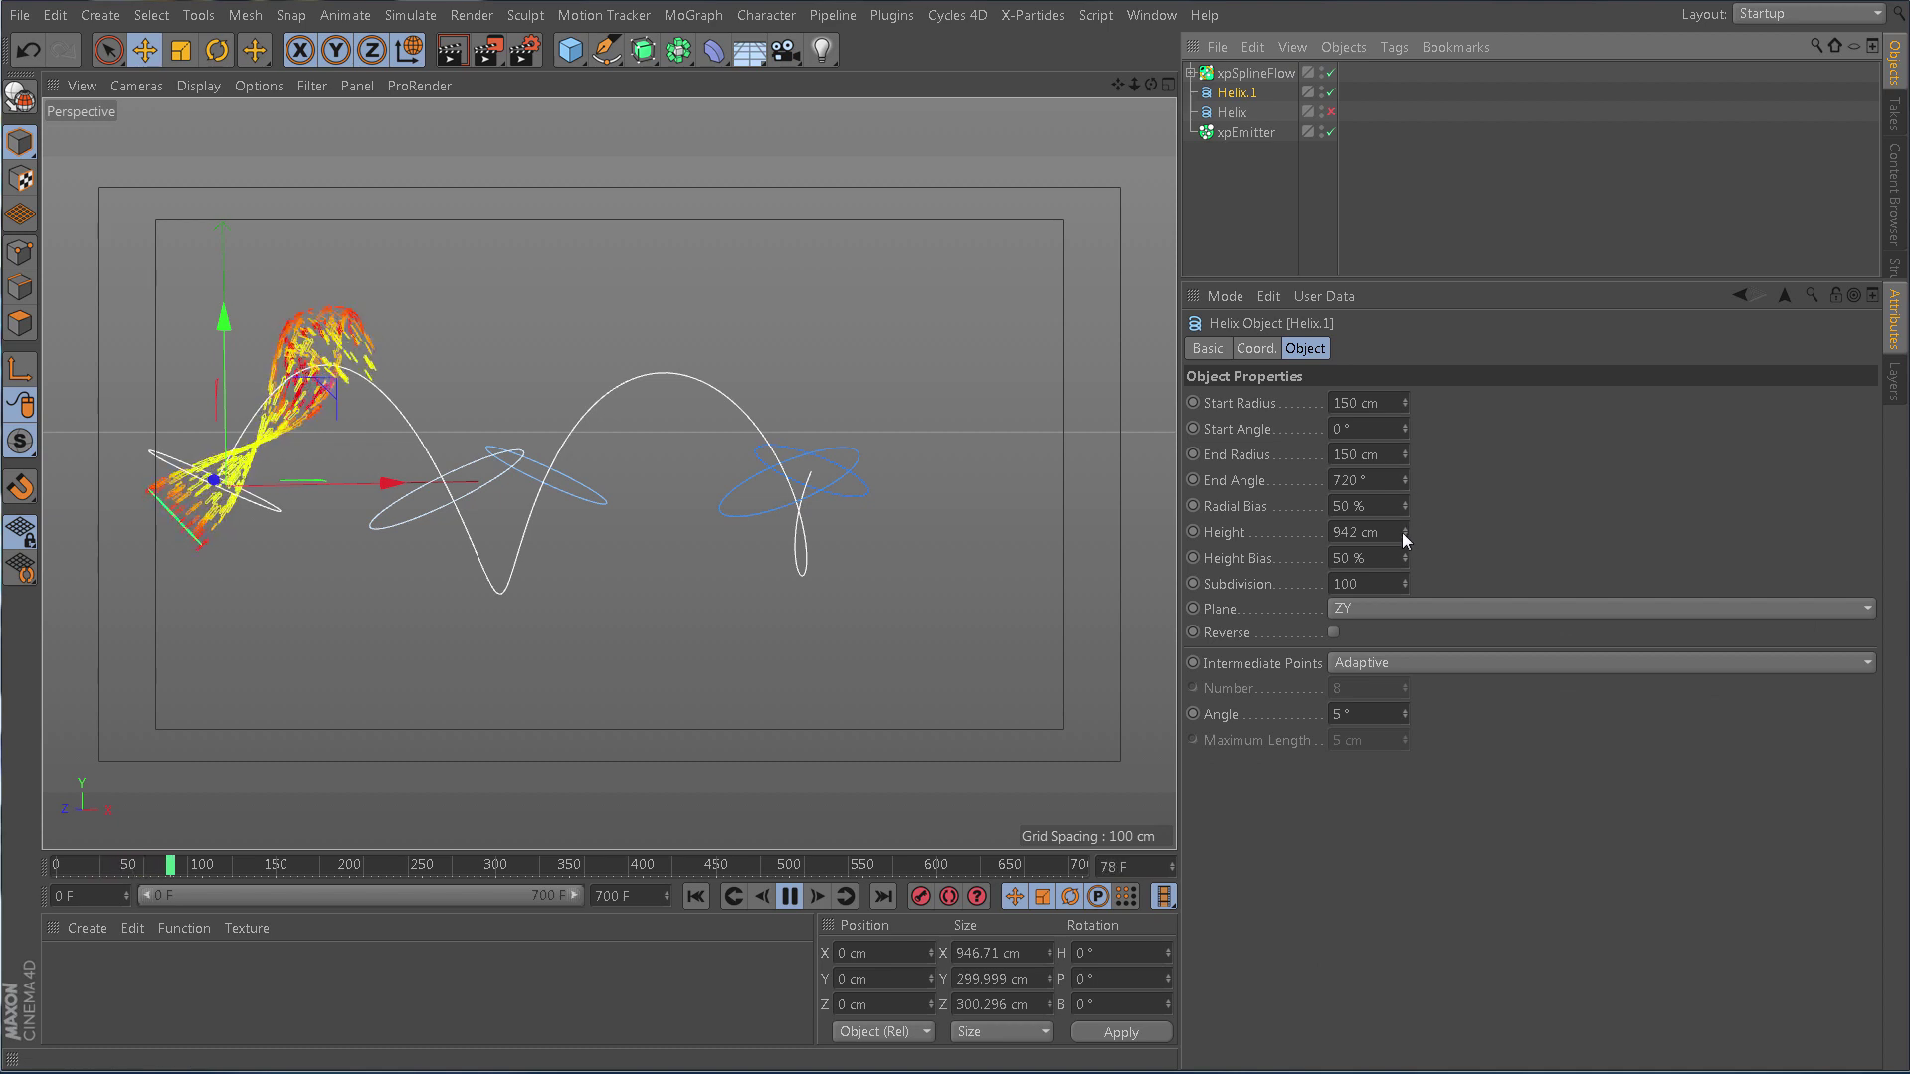
# Set Helix.1's Height to about 1113 cm and End Radius to 338 cm
pyautogui.moveTo(1402, 533); pyautogui.dragTo(1477, 207)
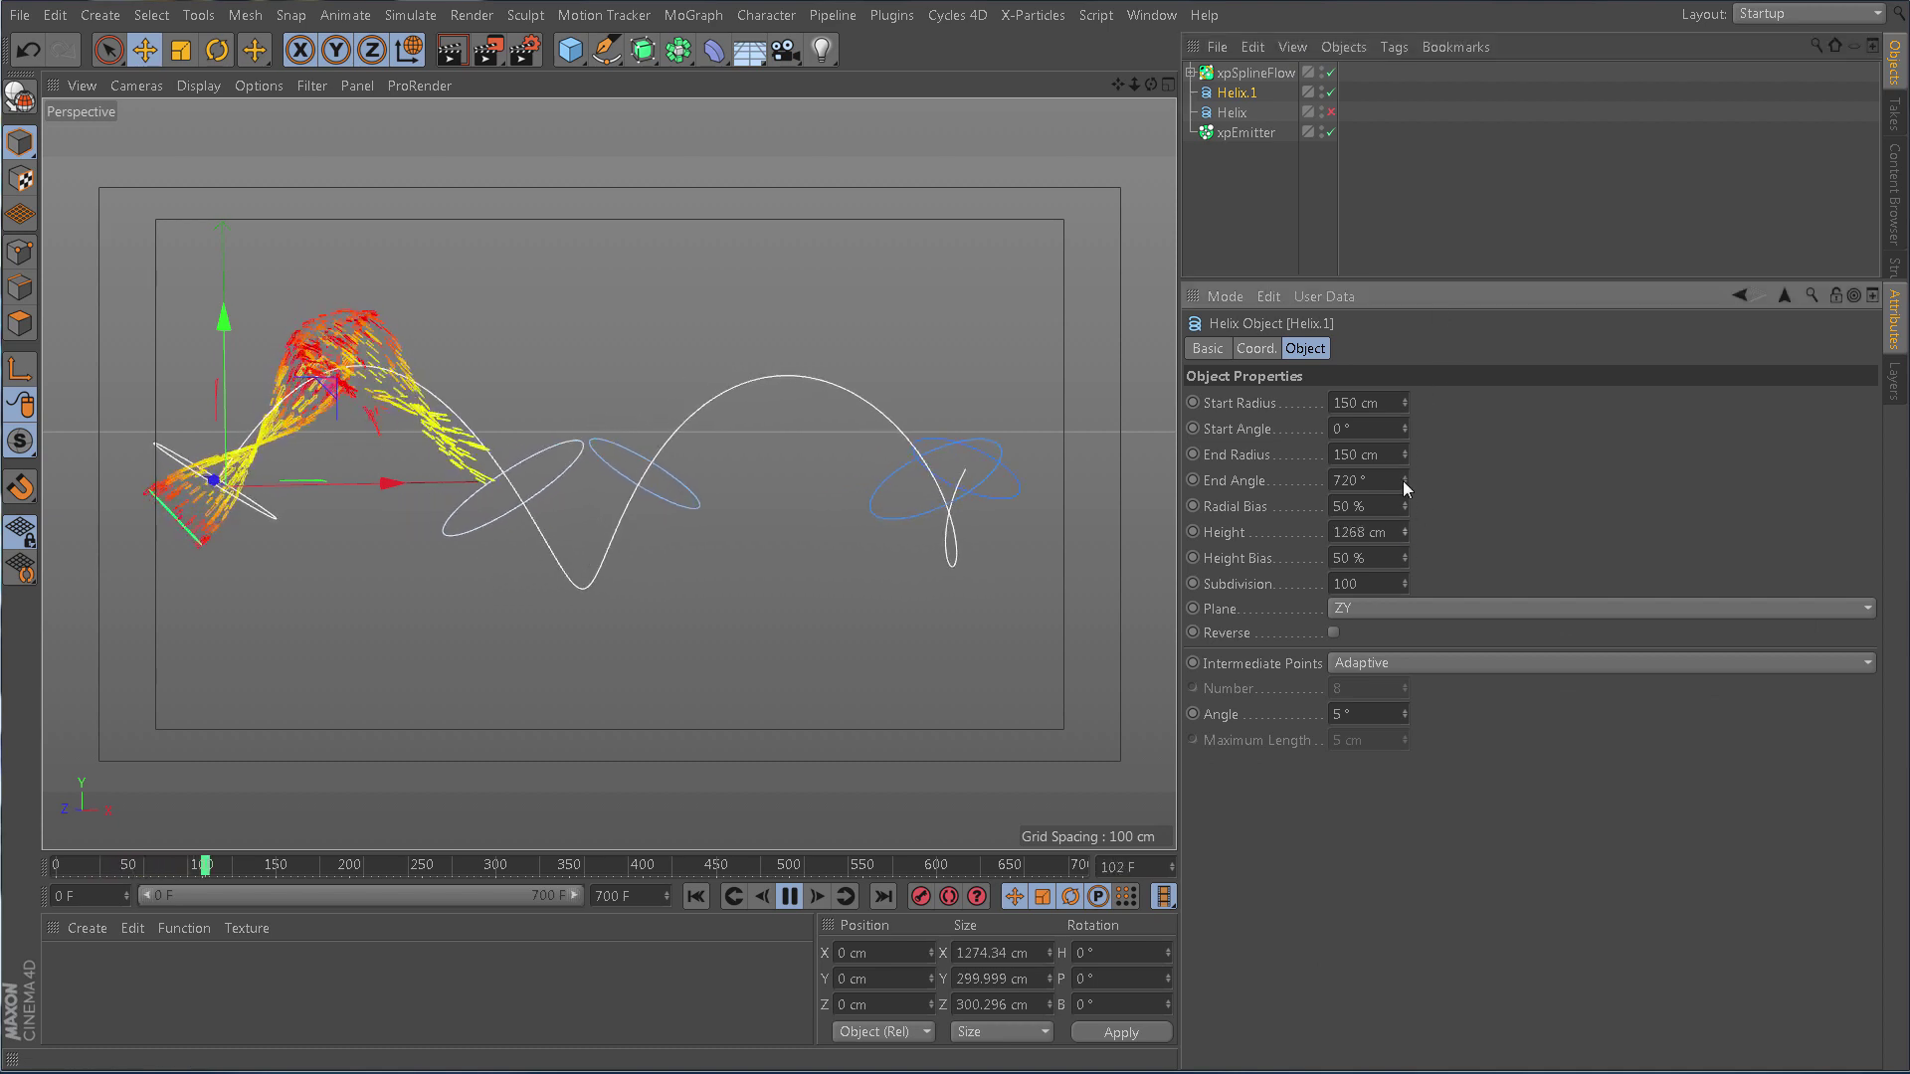
pyautogui.moveTo(1406, 534); pyautogui.dragTo(1407, 646)
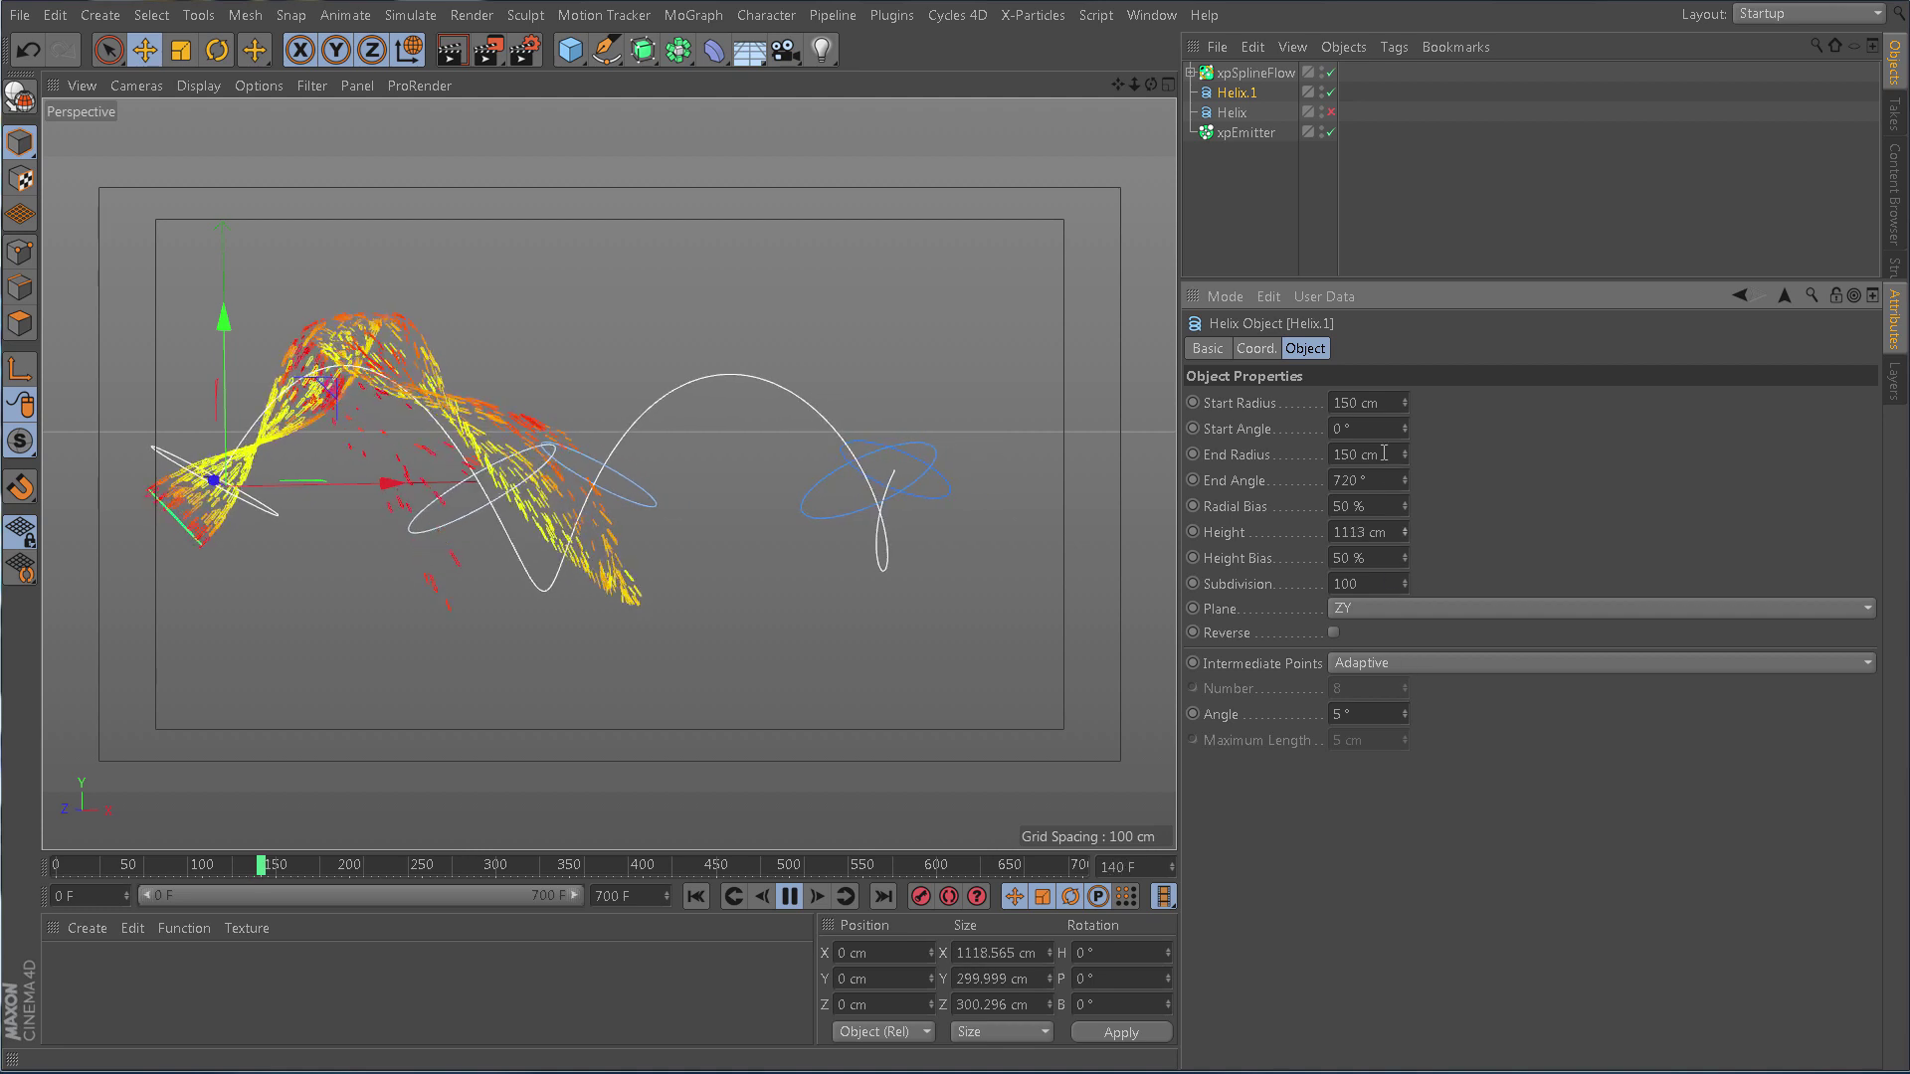
pyautogui.moveTo(1406, 456)
pyautogui.mouseDown()
pyautogui.moveTo(1396, 290)
pyautogui.moveTo(1372, 451)
pyautogui.mouseUp()
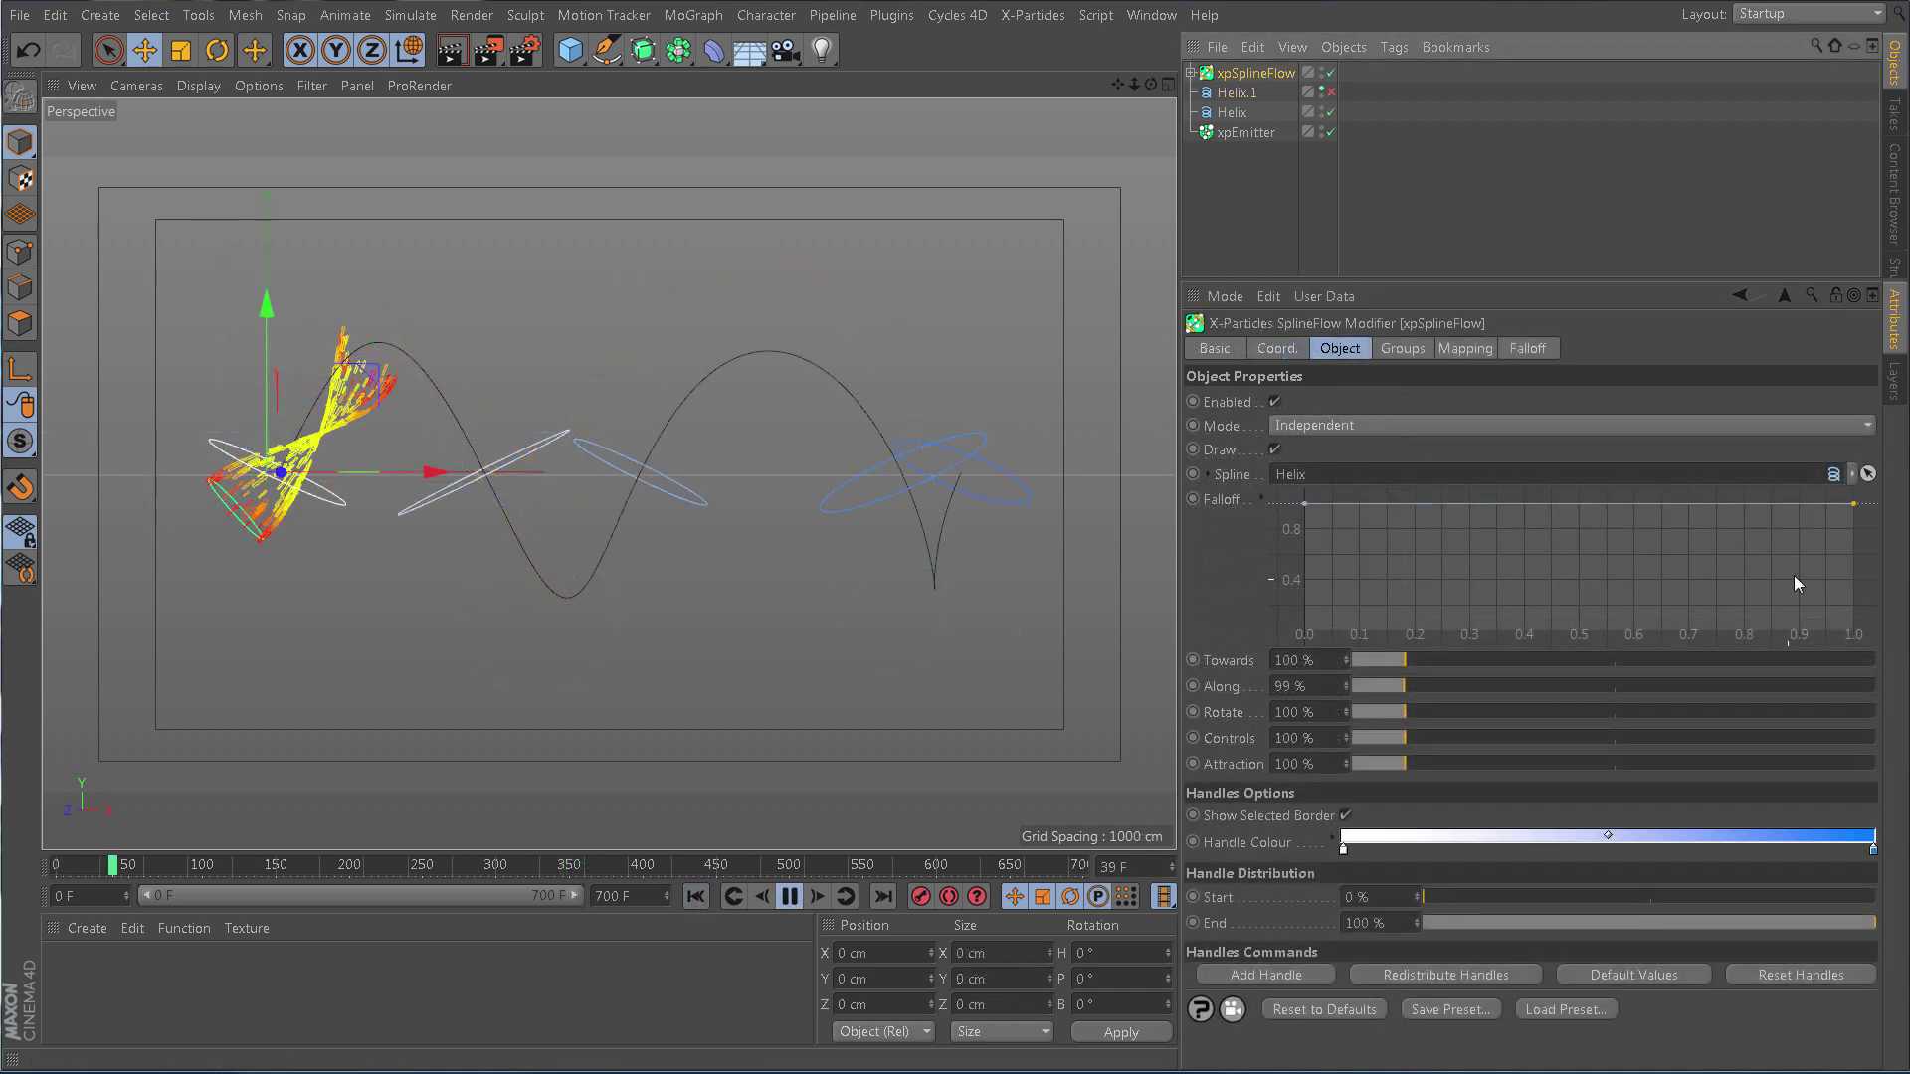
# Lower the xpSplineFlow Falloff curve's right endpoint to about 0.35
pyautogui.moveTo(1853, 505); pyautogui.dragTo(1858, 594)
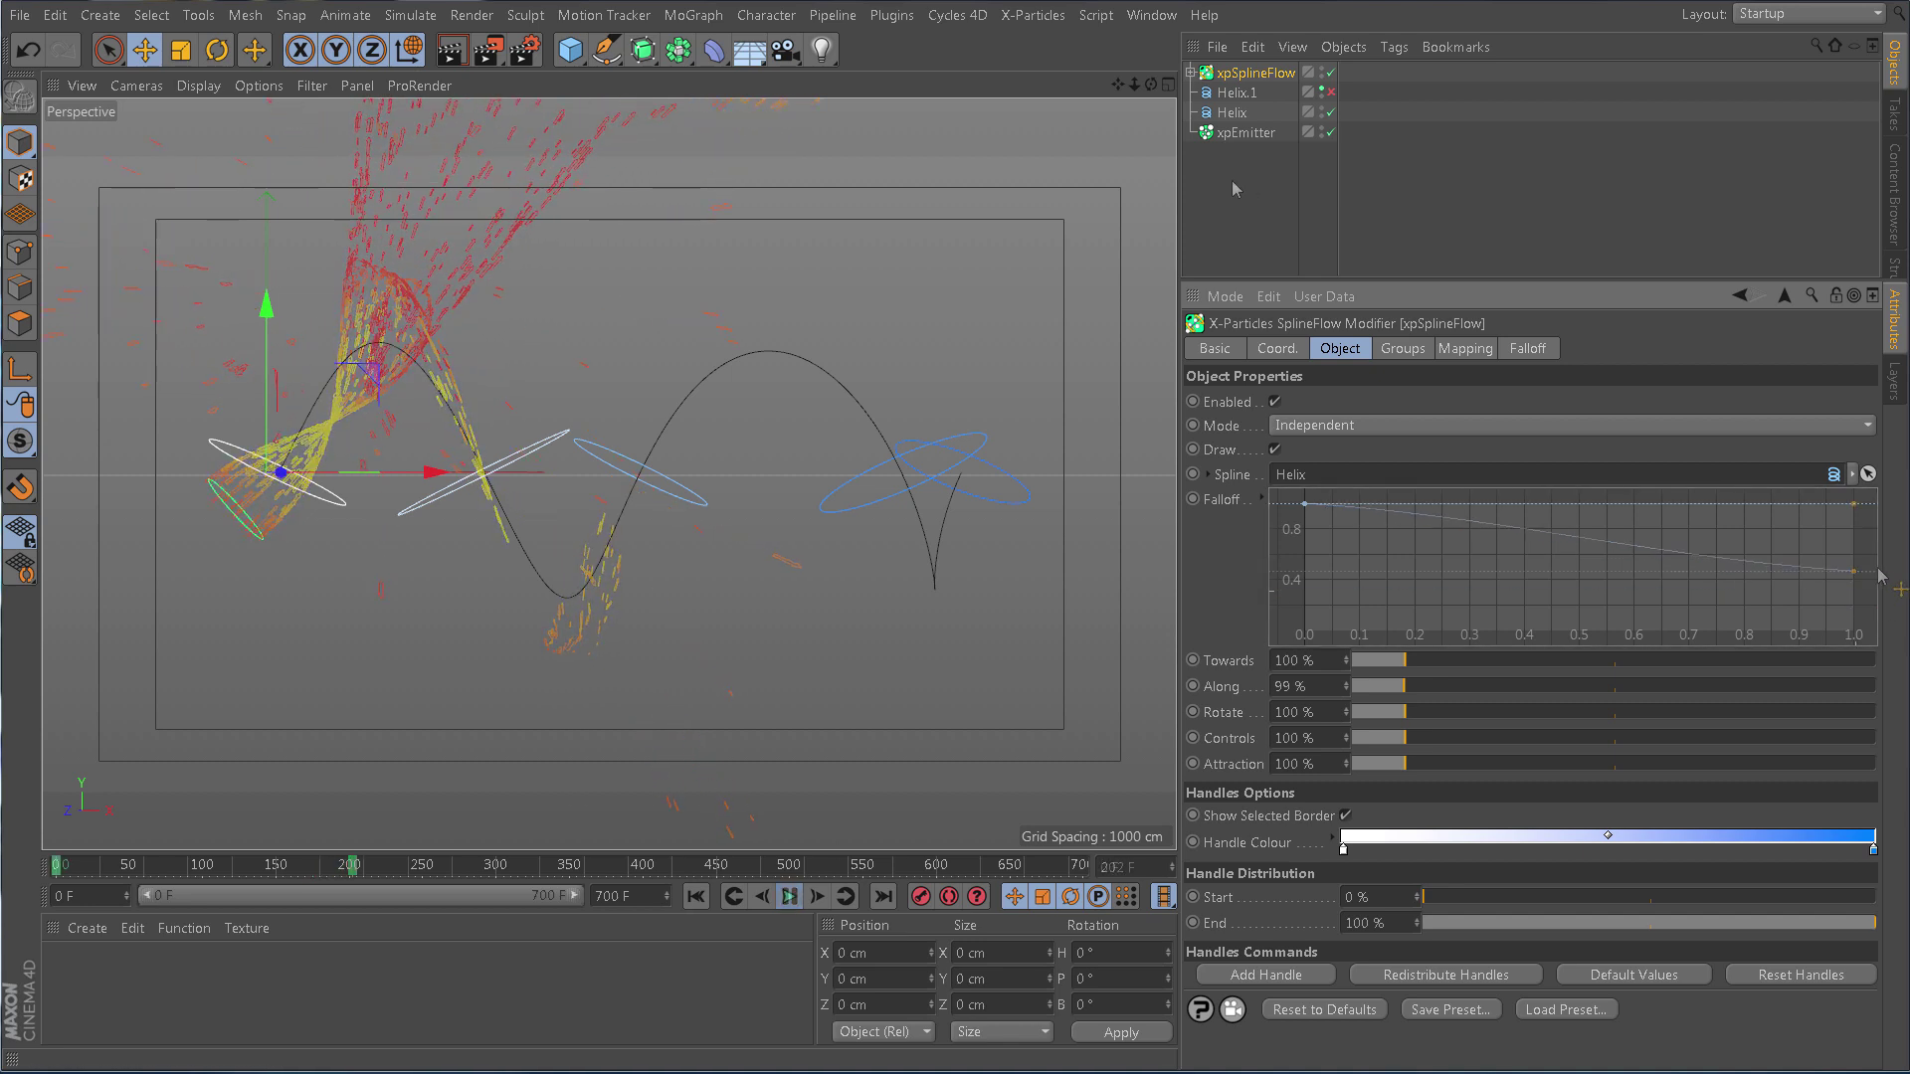
# Untick the emitter's Auto range, then set SplineFlow Along to 332% and Towards to 878%
pyautogui.click(1243, 133)
pyautogui.click(1686, 808)
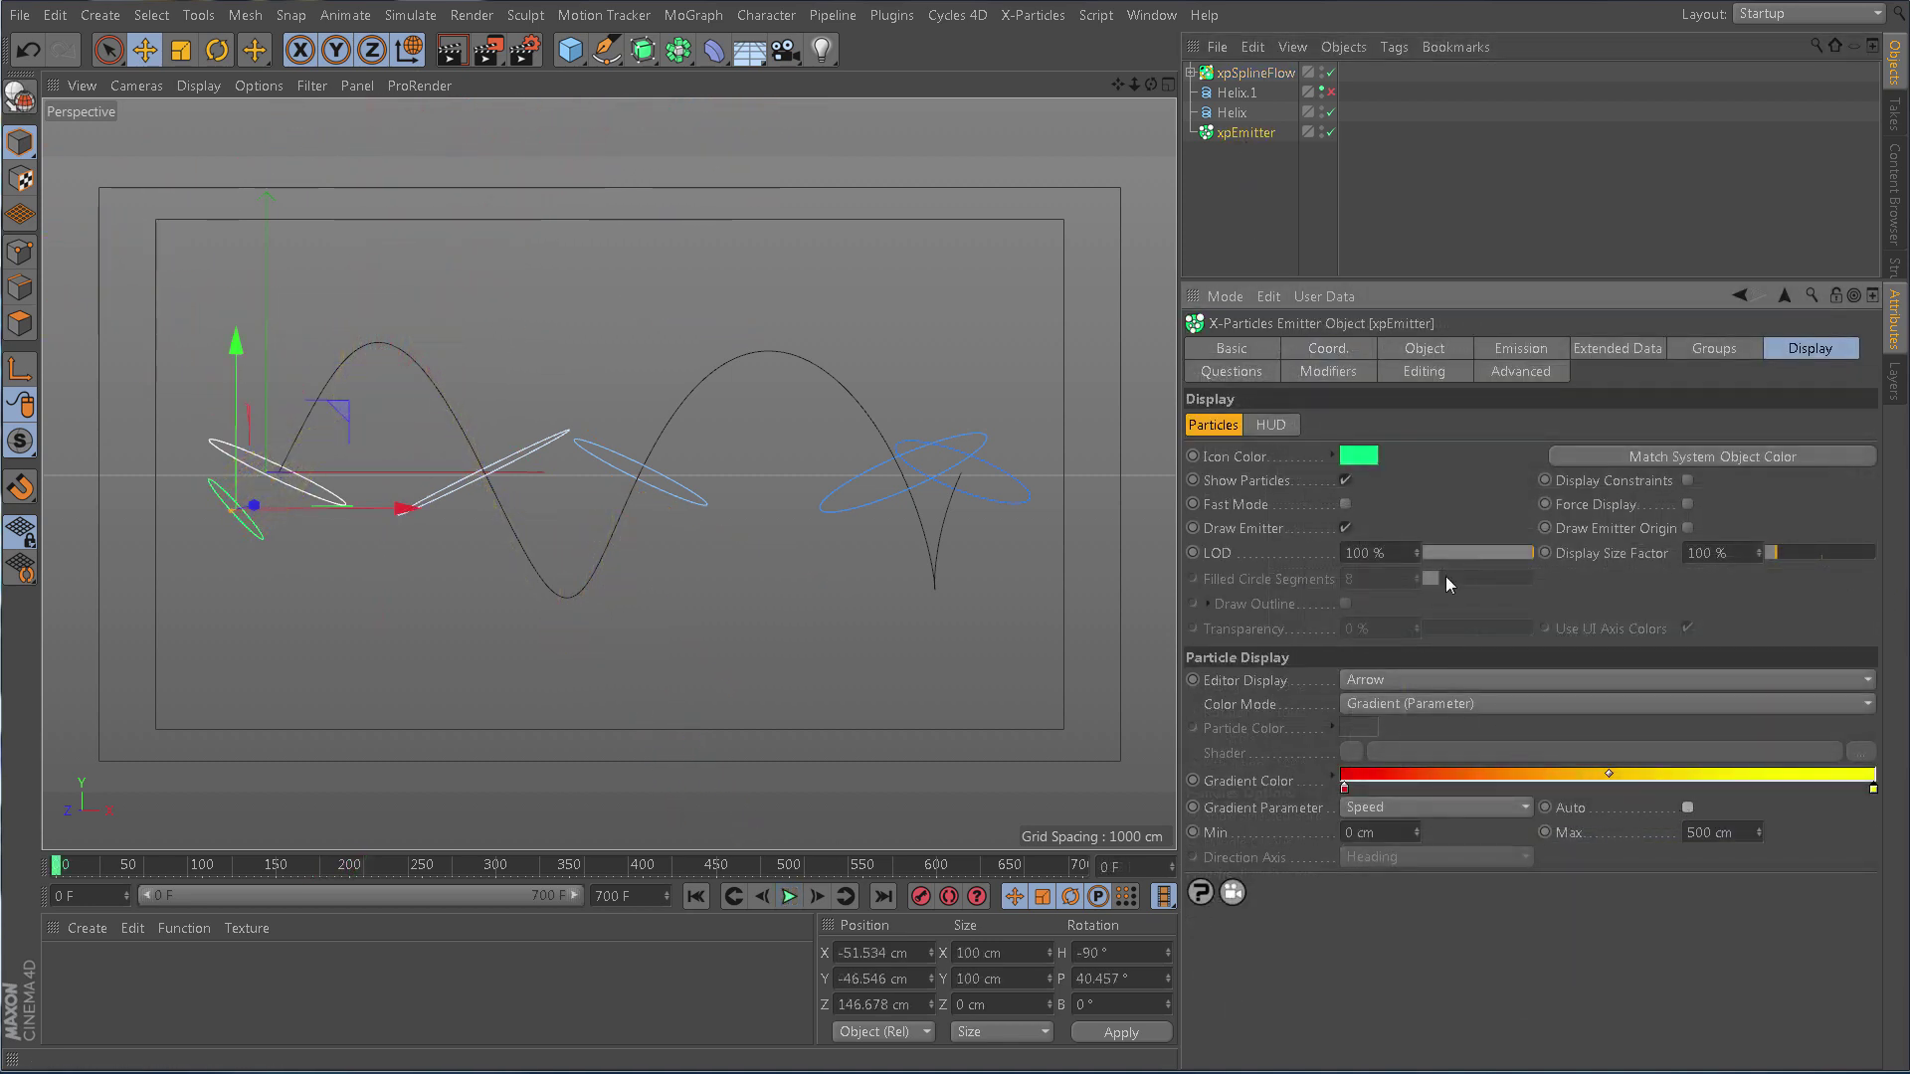
pyautogui.click(1256, 72)
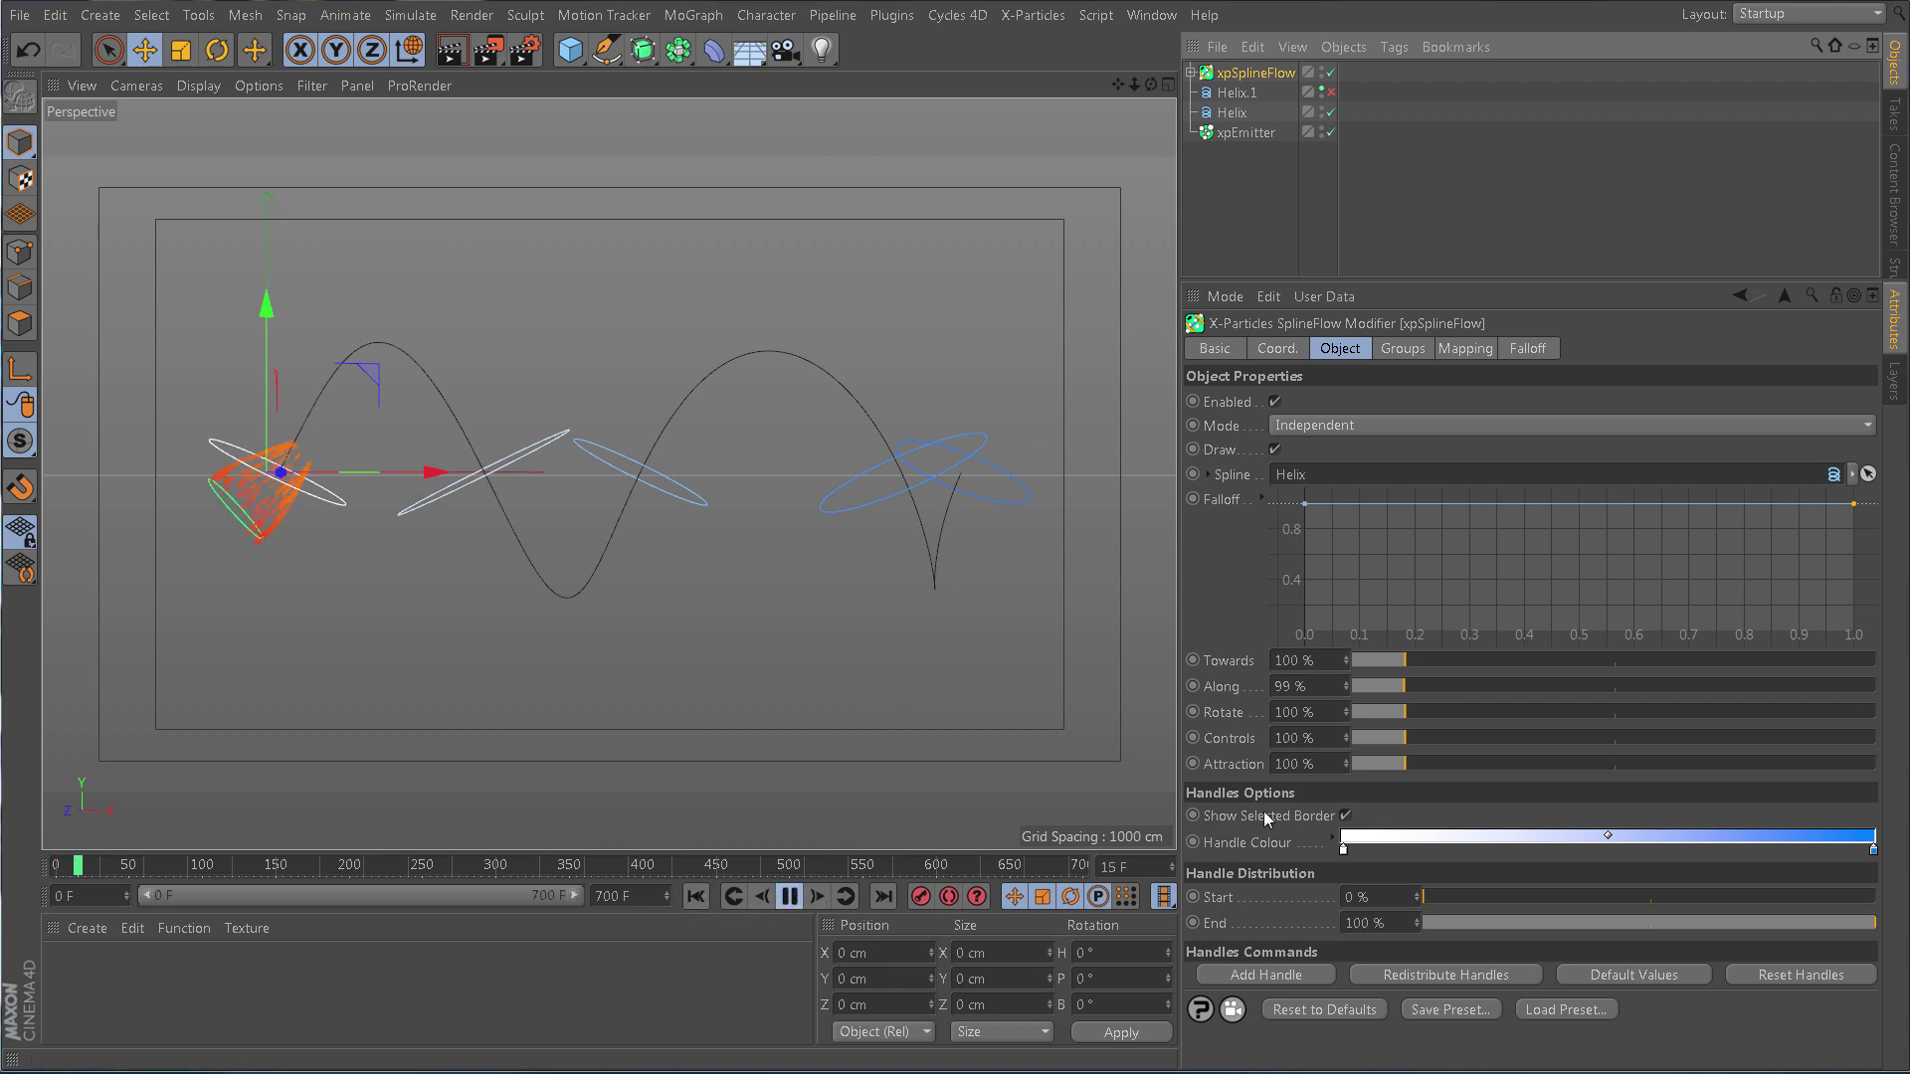
pyautogui.moveTo(1408, 686); pyautogui.dragTo(1430, 694)
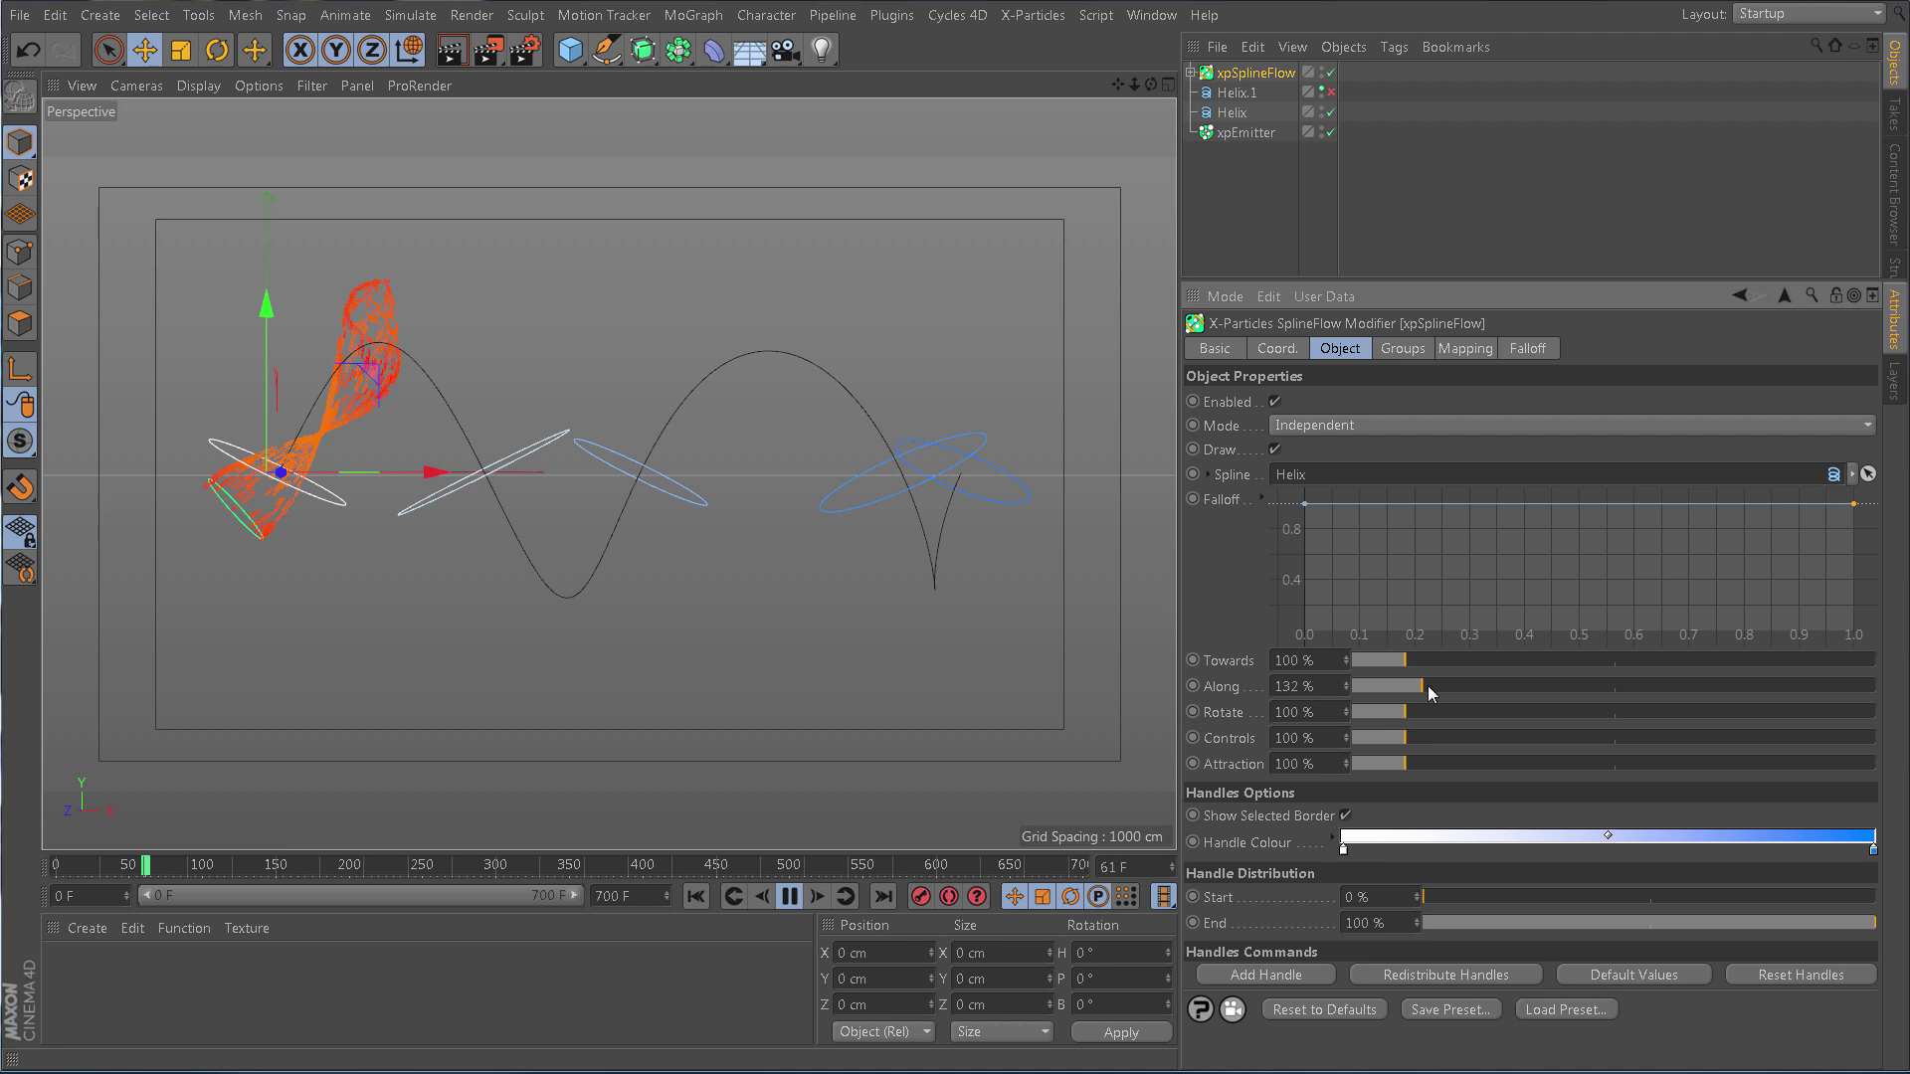
pyautogui.moveTo(1564, 685); pyautogui.dragTo(1554, 684)
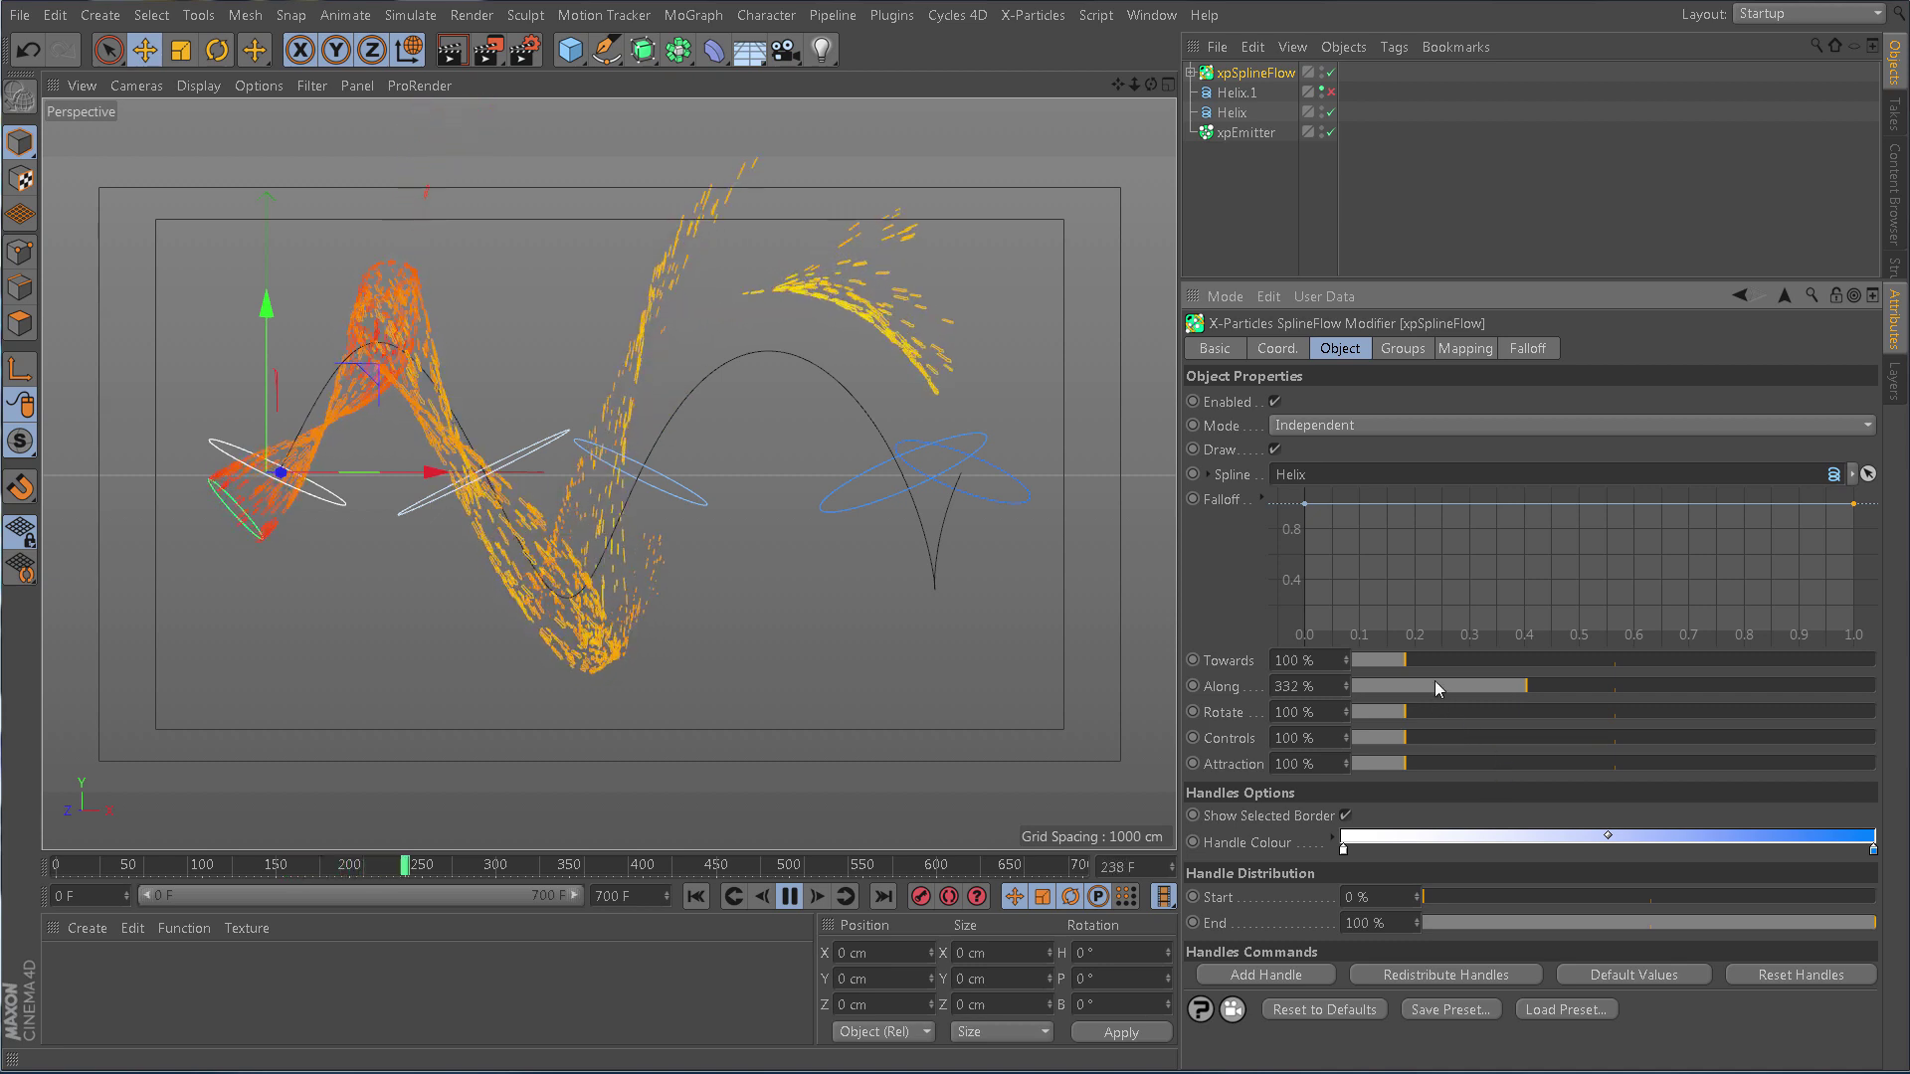
pyautogui.moveTo(1424, 662); pyautogui.dragTo(1815, 660)
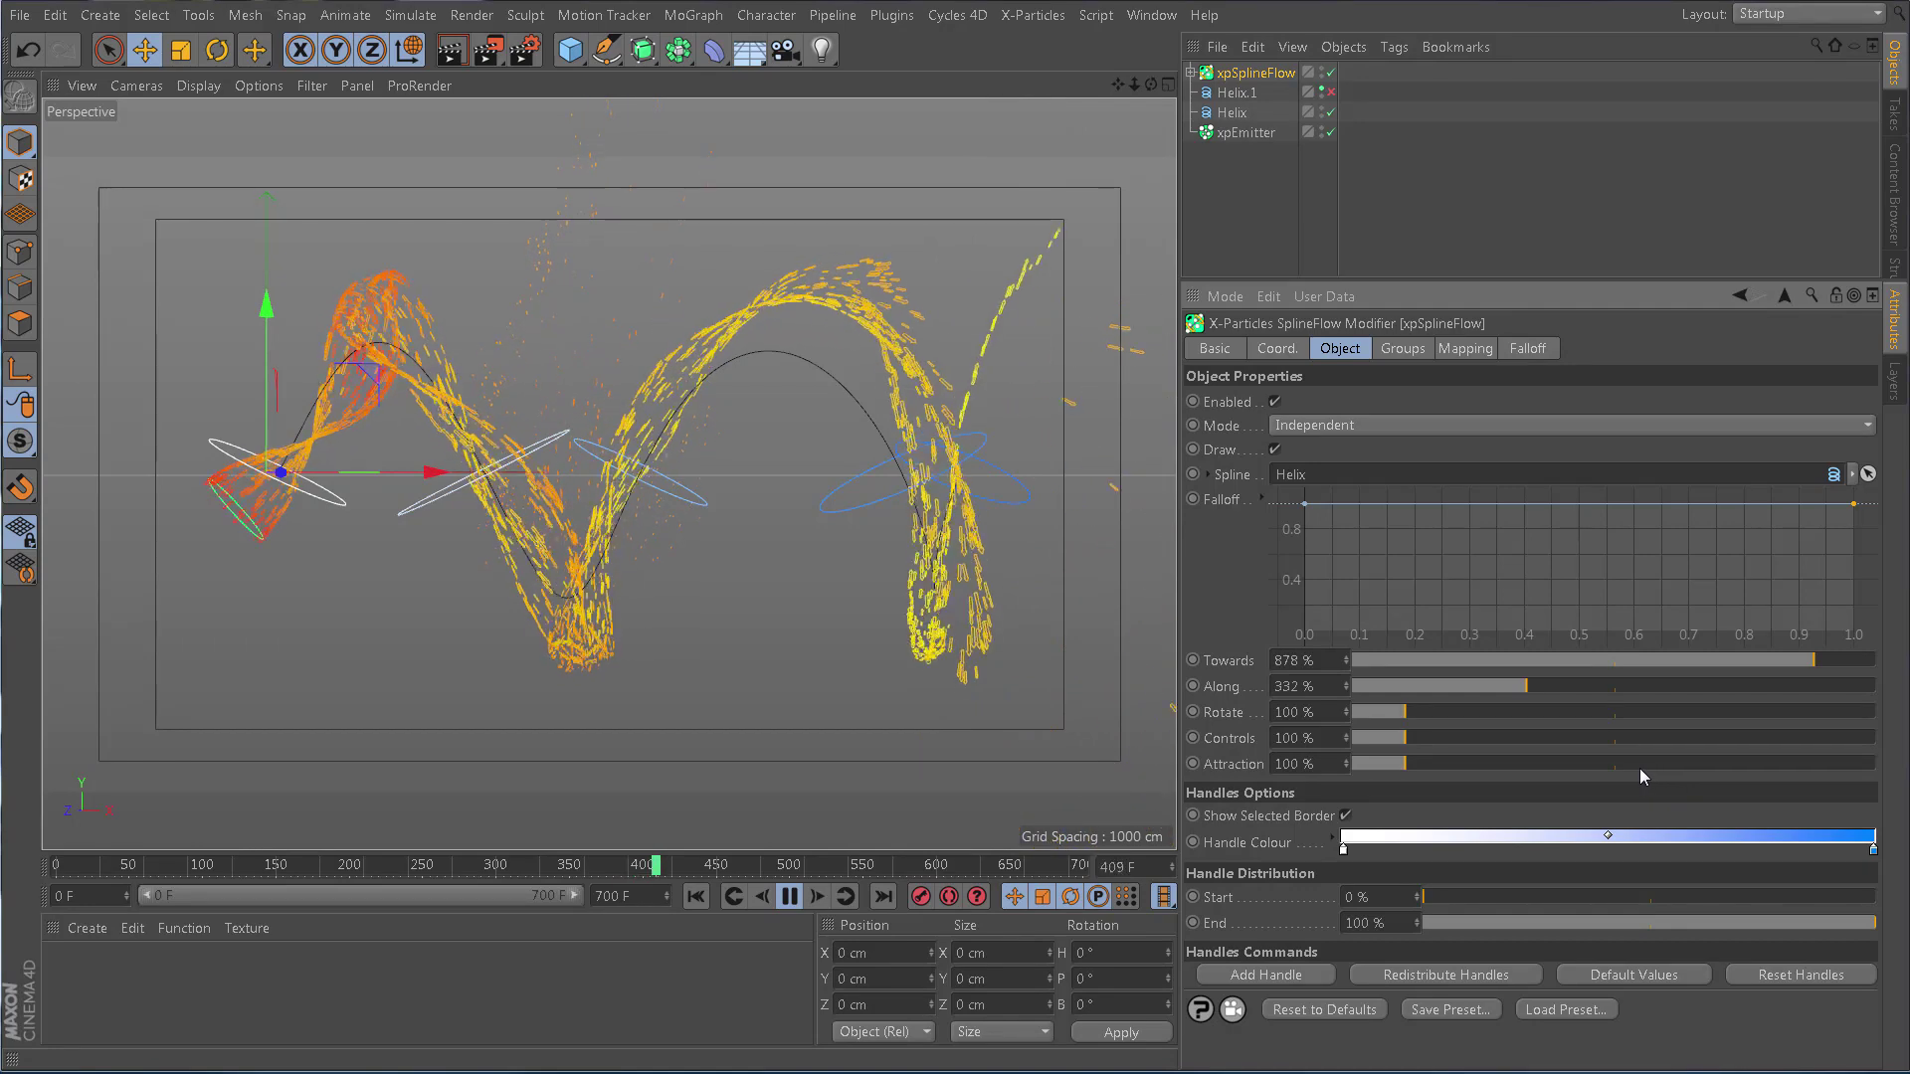
# Reset Towards and Along to 100%, then raise Along to about 465%
pyautogui.click(1405, 661)
pyautogui.click(1403, 687)
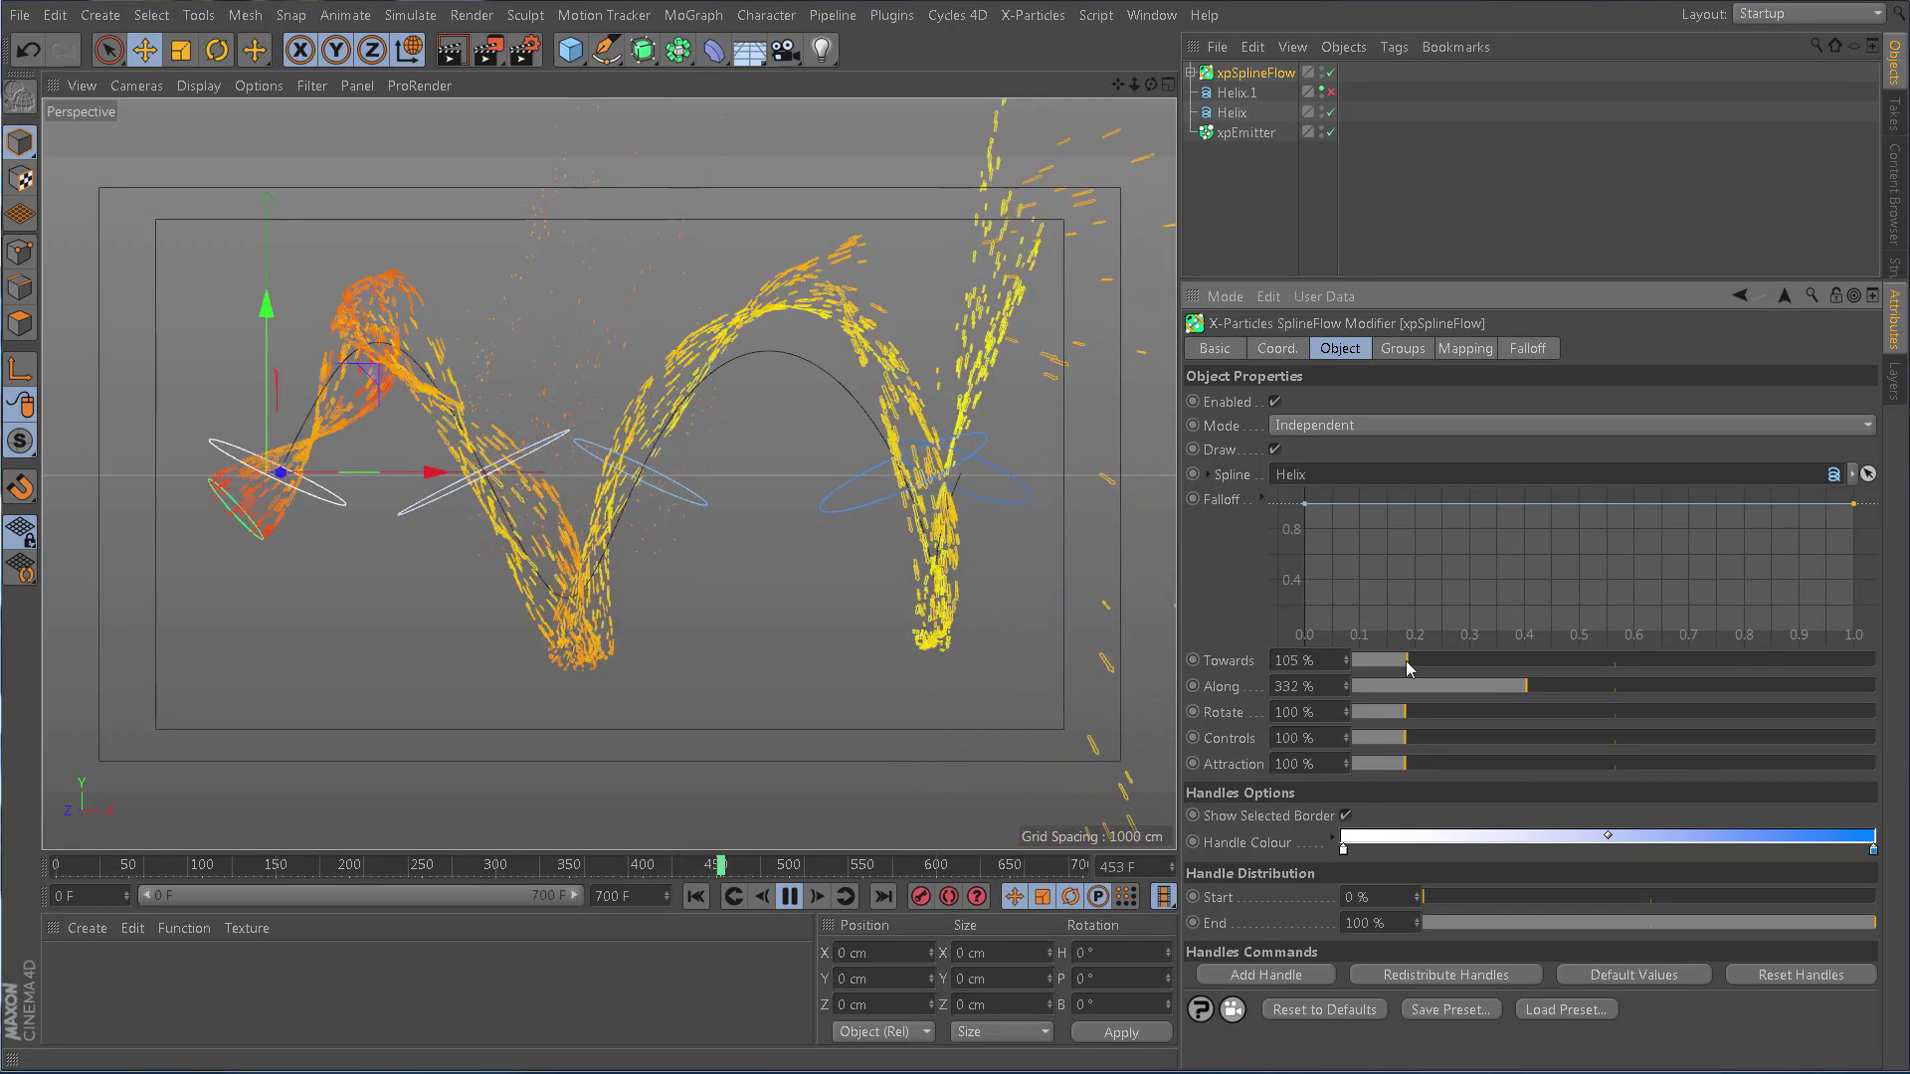
pyautogui.click(1403, 660)
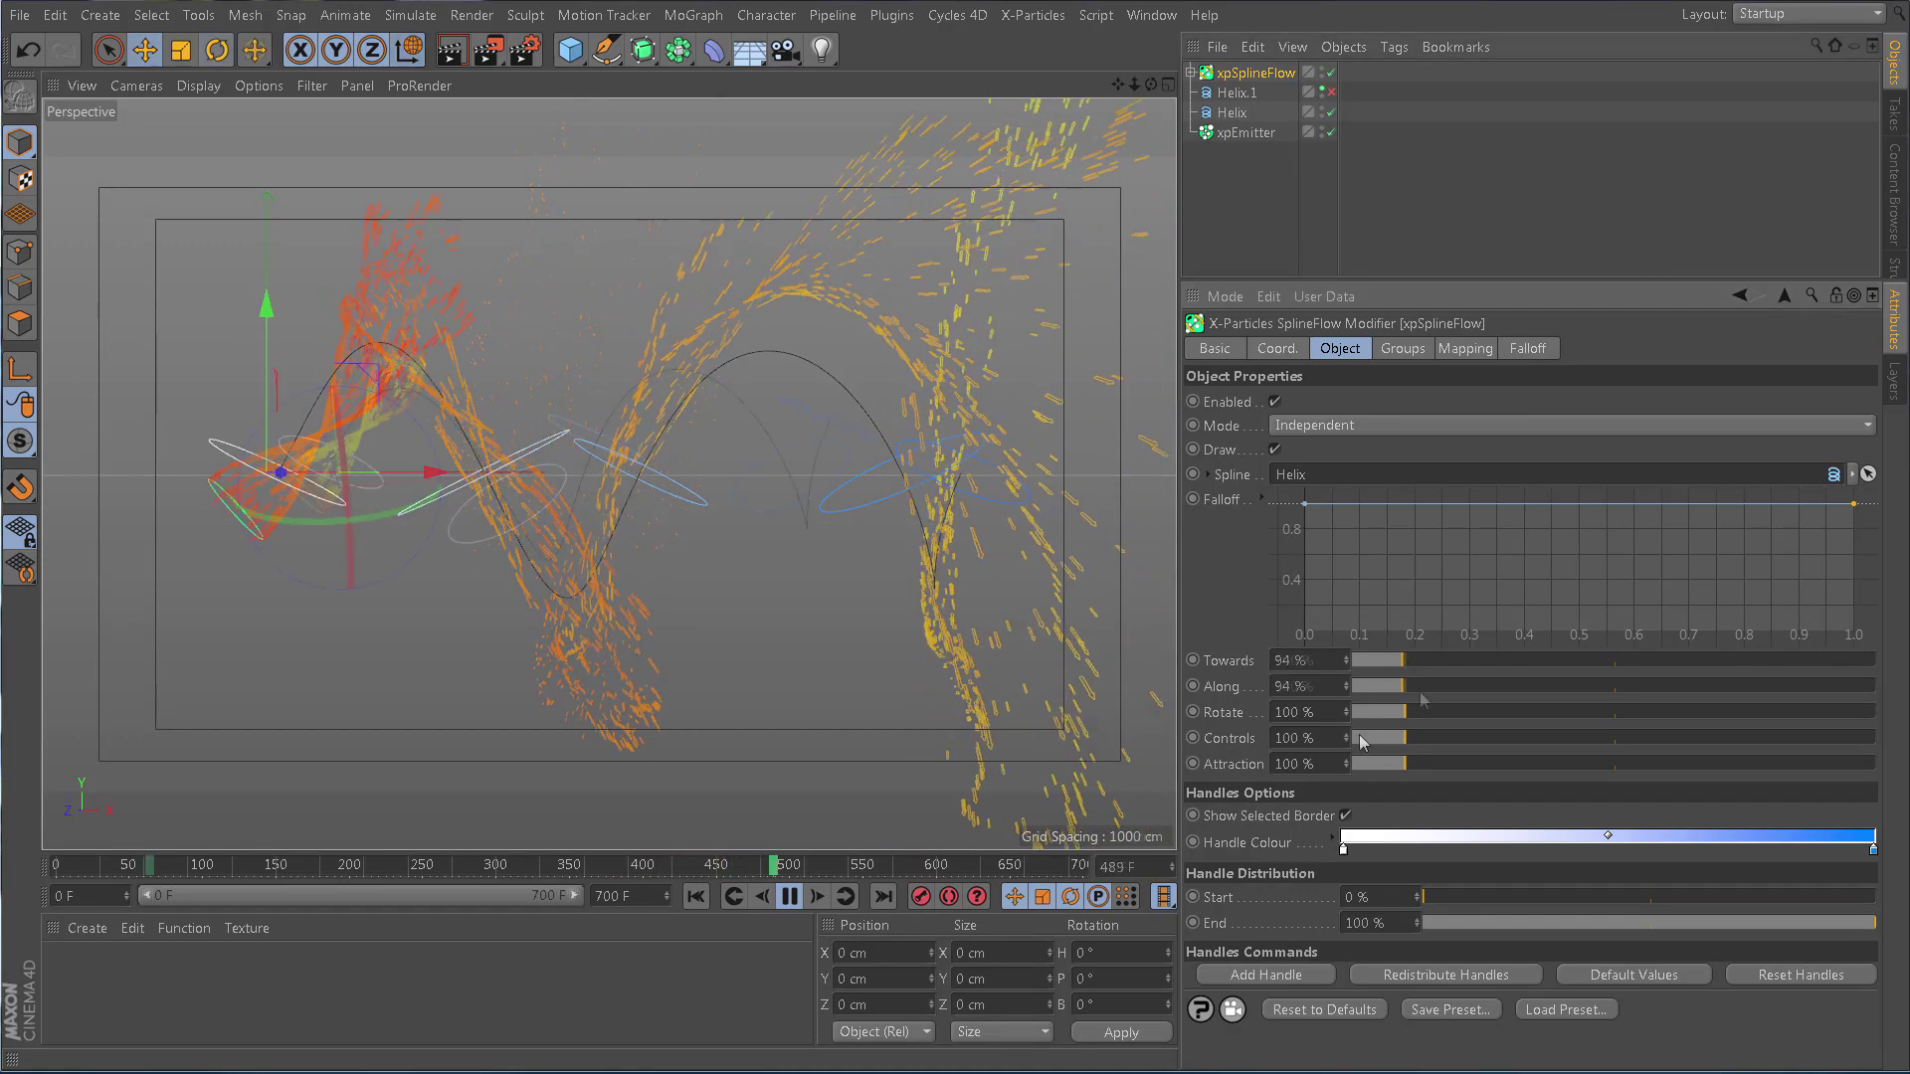
pyautogui.moveTo(1403, 686); pyautogui.dragTo(1489, 693)
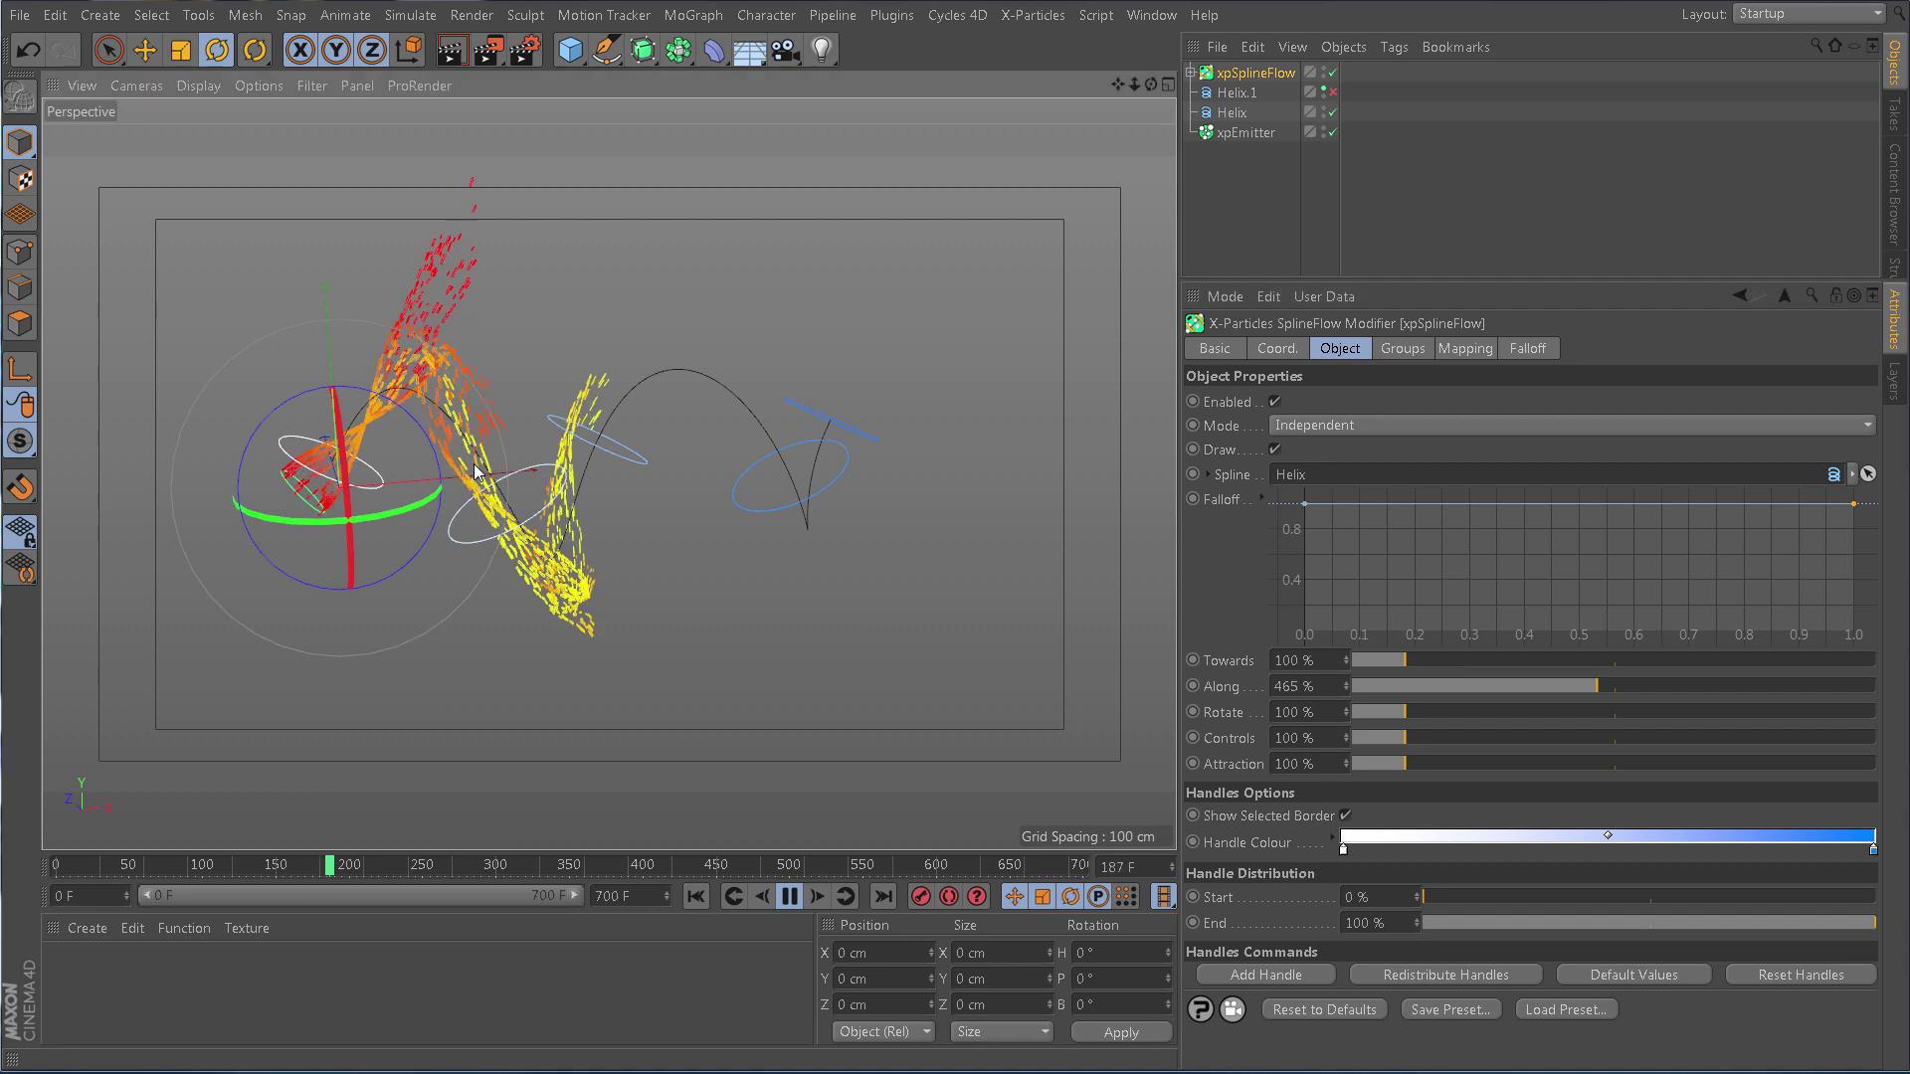
# Adjust the SplineFlow handles, raising the third handle's Distance to 190 cm
pyautogui.click(1191, 72)
pyautogui.click(1259, 113)
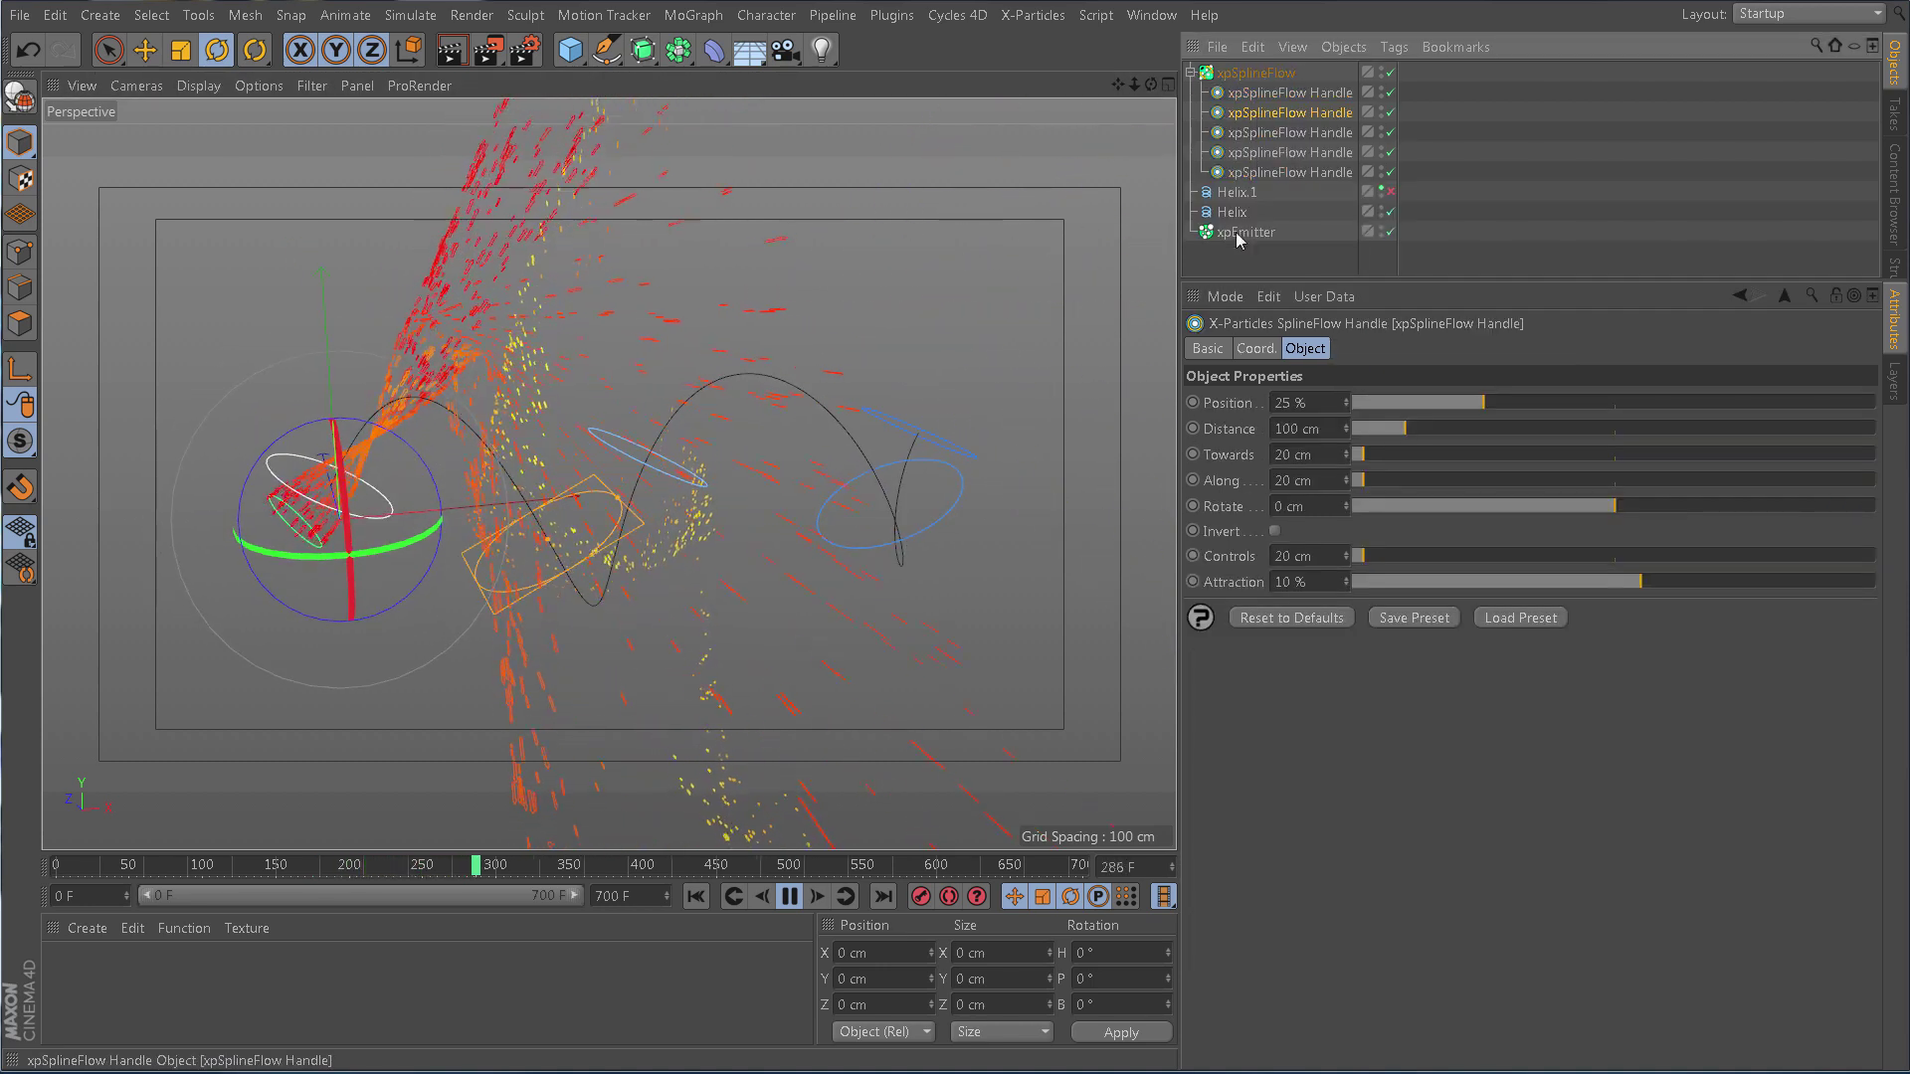
pyautogui.click(1472, 402)
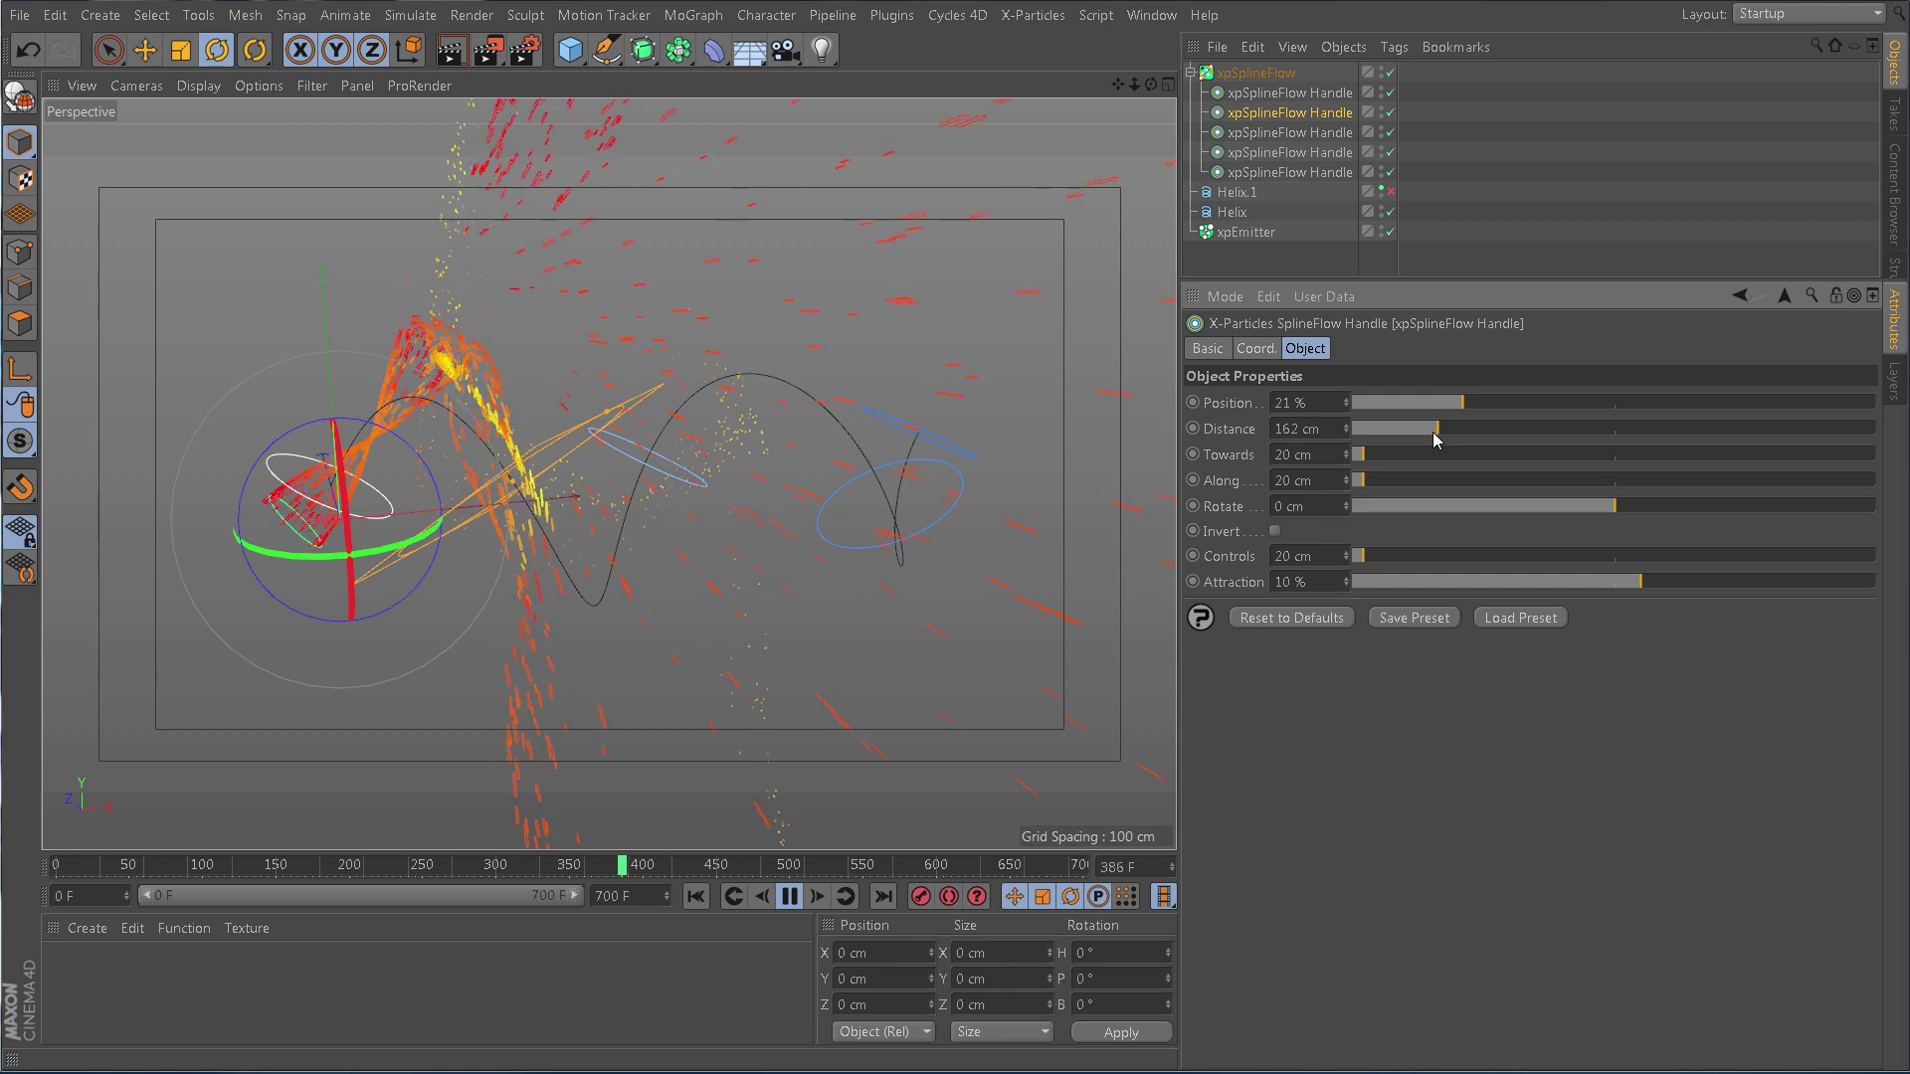
pyautogui.keyDown('alt'); pyautogui.moveTo(731, 498); pyautogui.dragTo(648, 517); pyautogui.keyUp('alt')
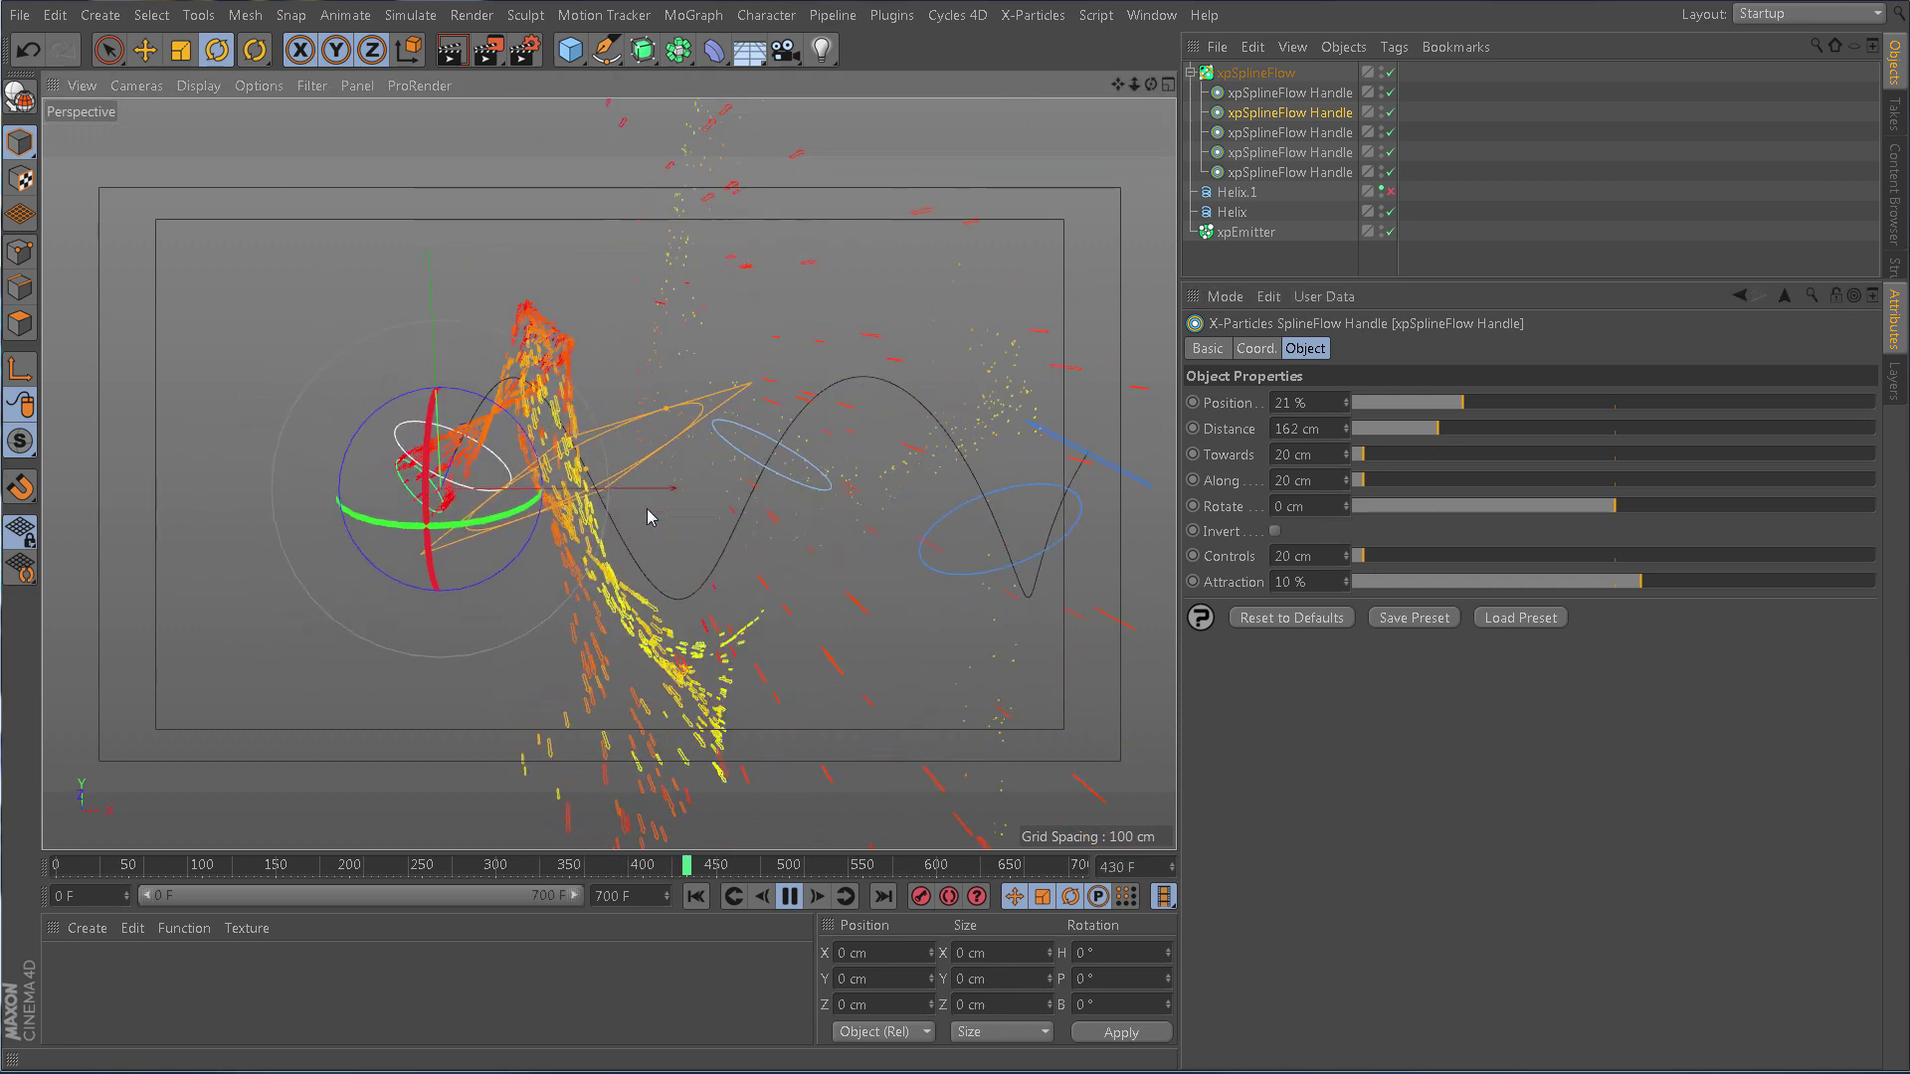
pyautogui.keyDown('alt'); pyautogui.moveTo(750, 563); pyautogui.dragTo(814, 523); pyautogui.keyUp('alt')
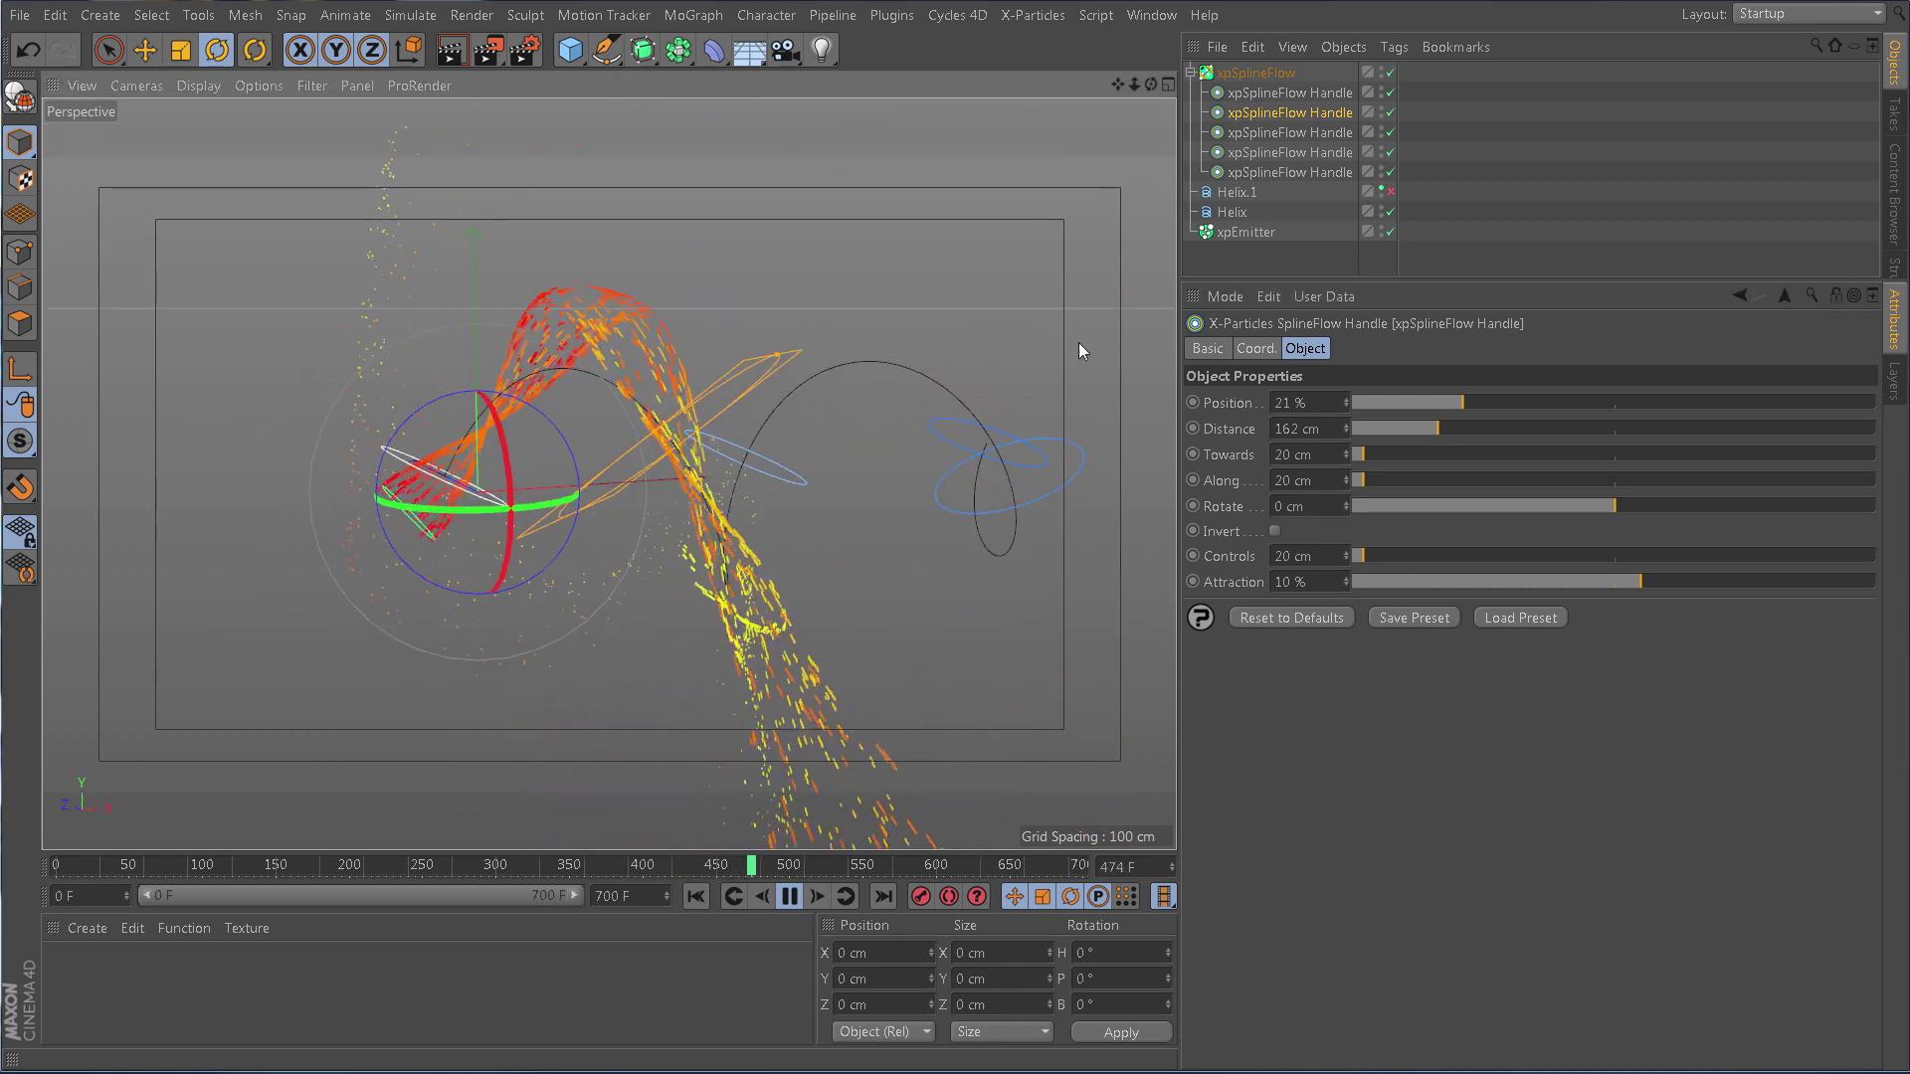
pyautogui.click(1261, 133)
pyautogui.moveTo(1425, 426); pyautogui.dragTo(1450, 427)
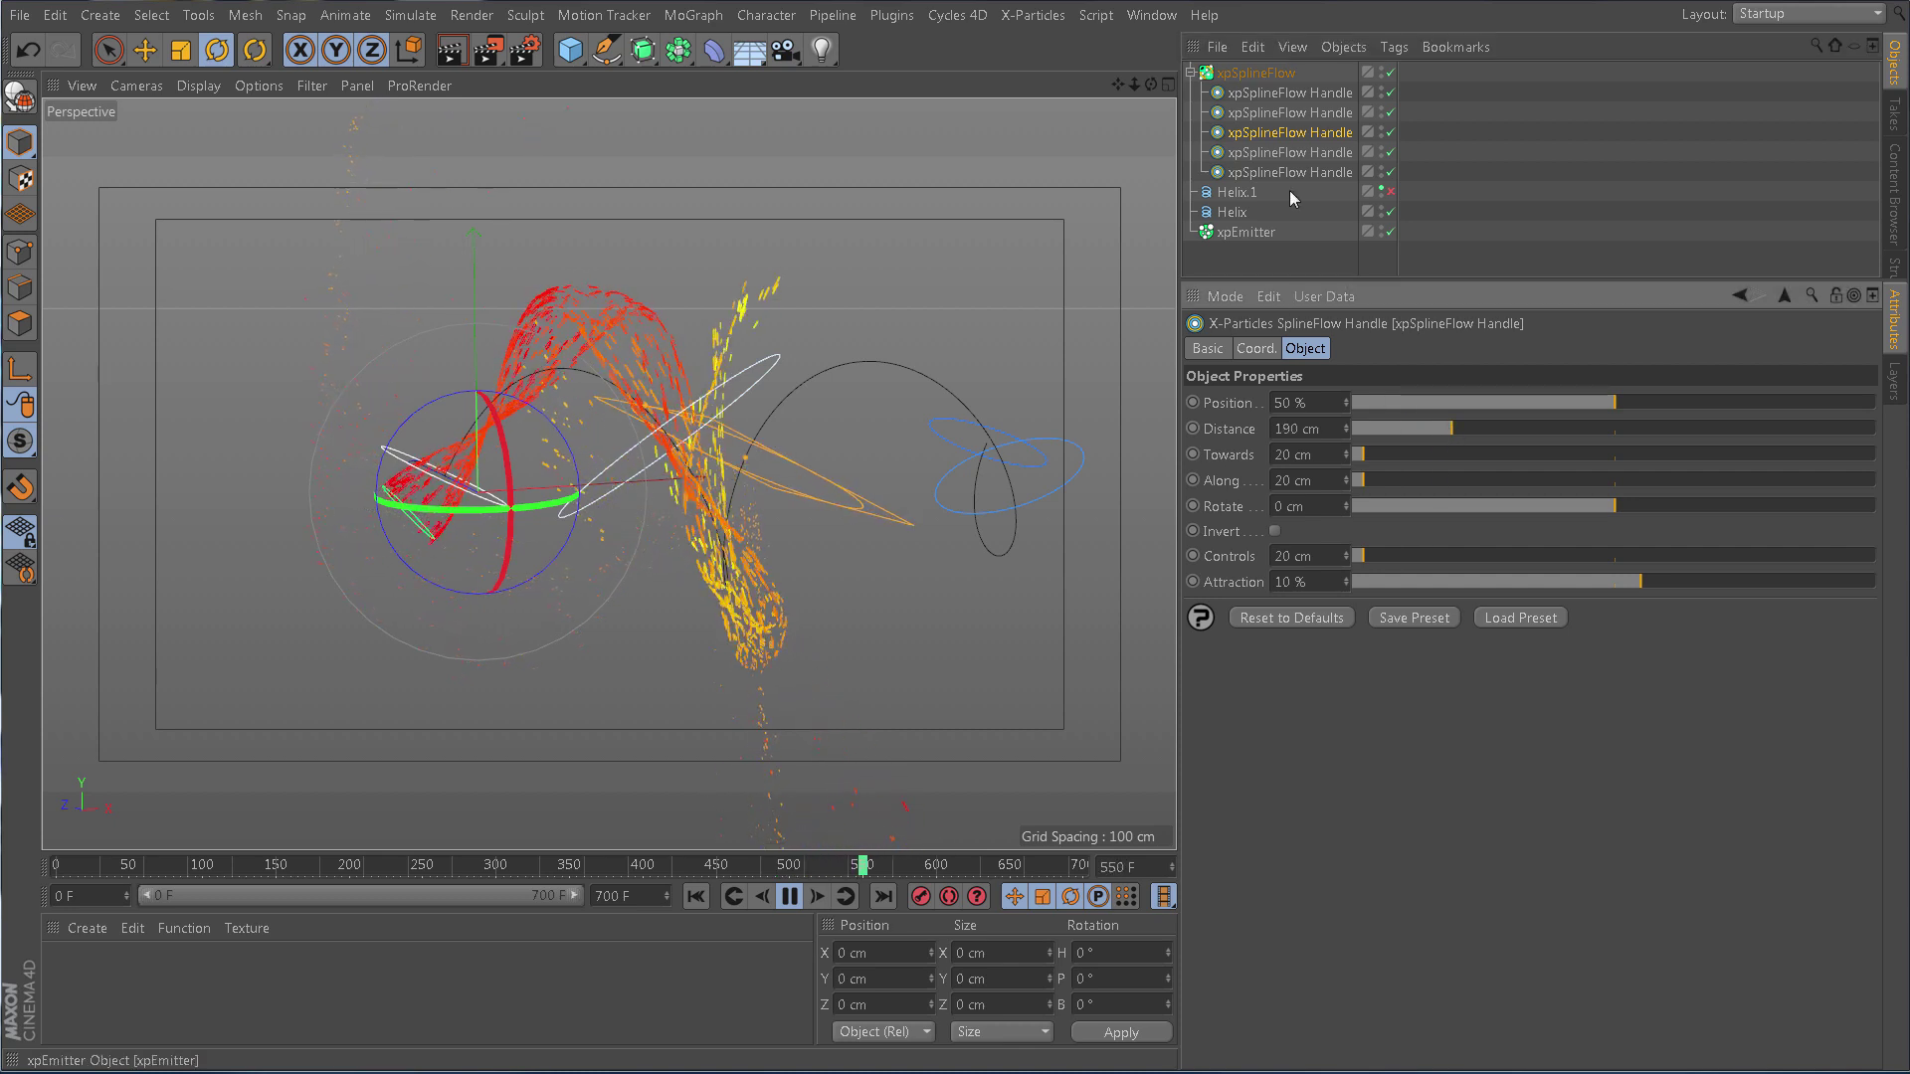
pyautogui.click(1295, 153)
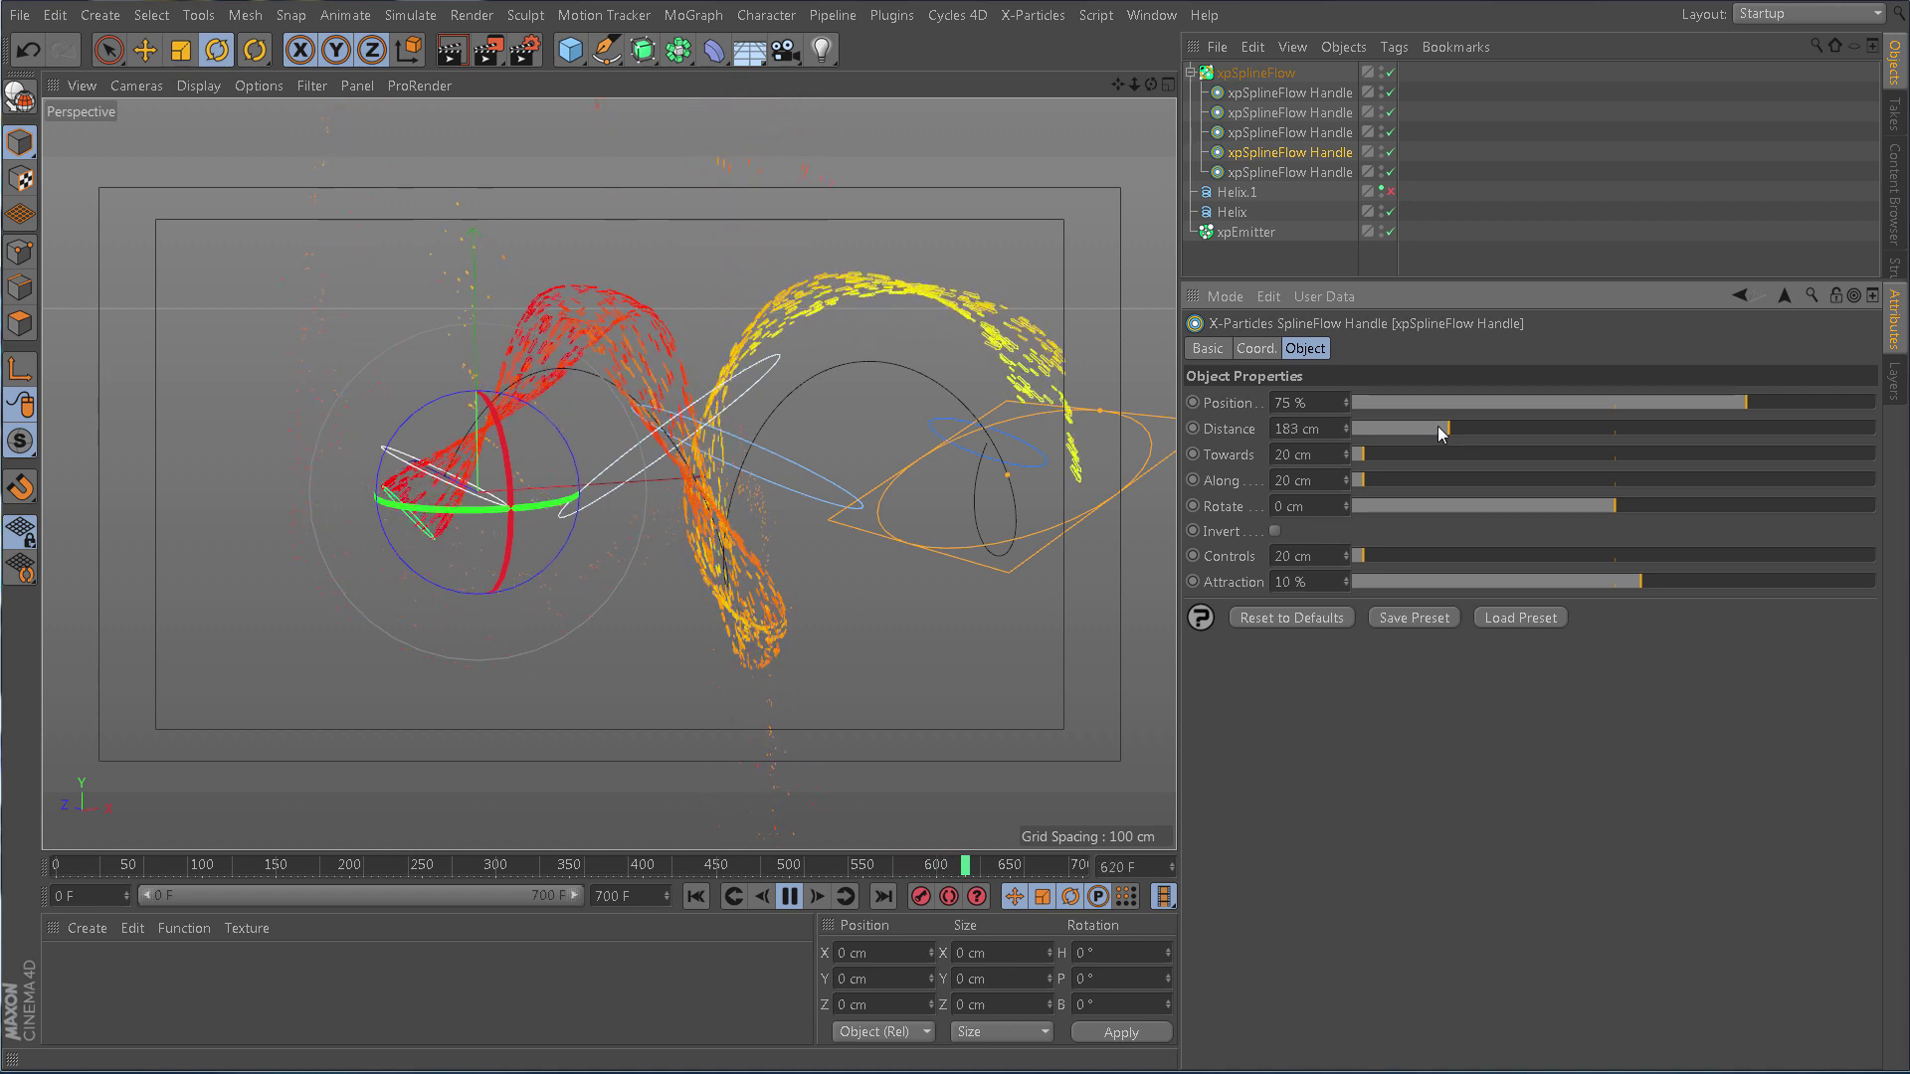
pyautogui.click(1295, 174)
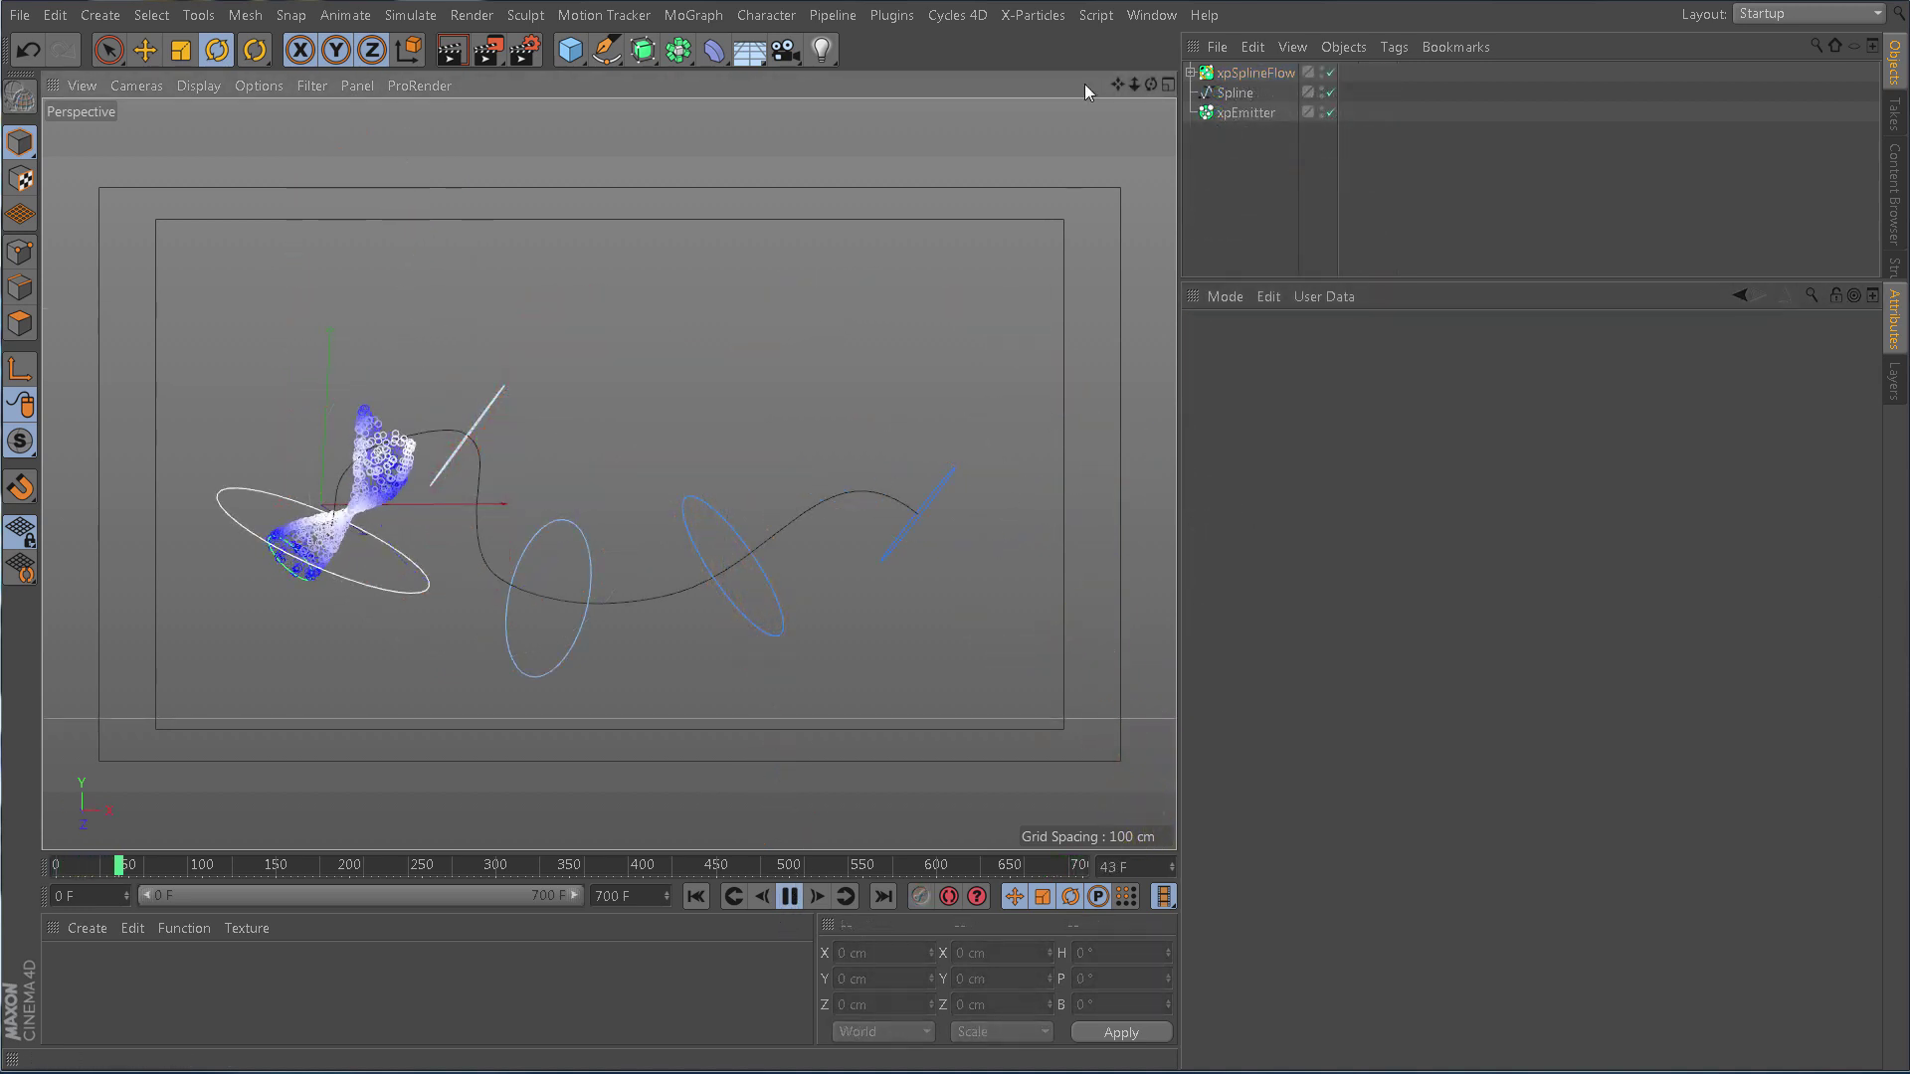
# Add an xpTurbulence modifier with Scale 50% and Strength 10
pyautogui.click(1032, 15)
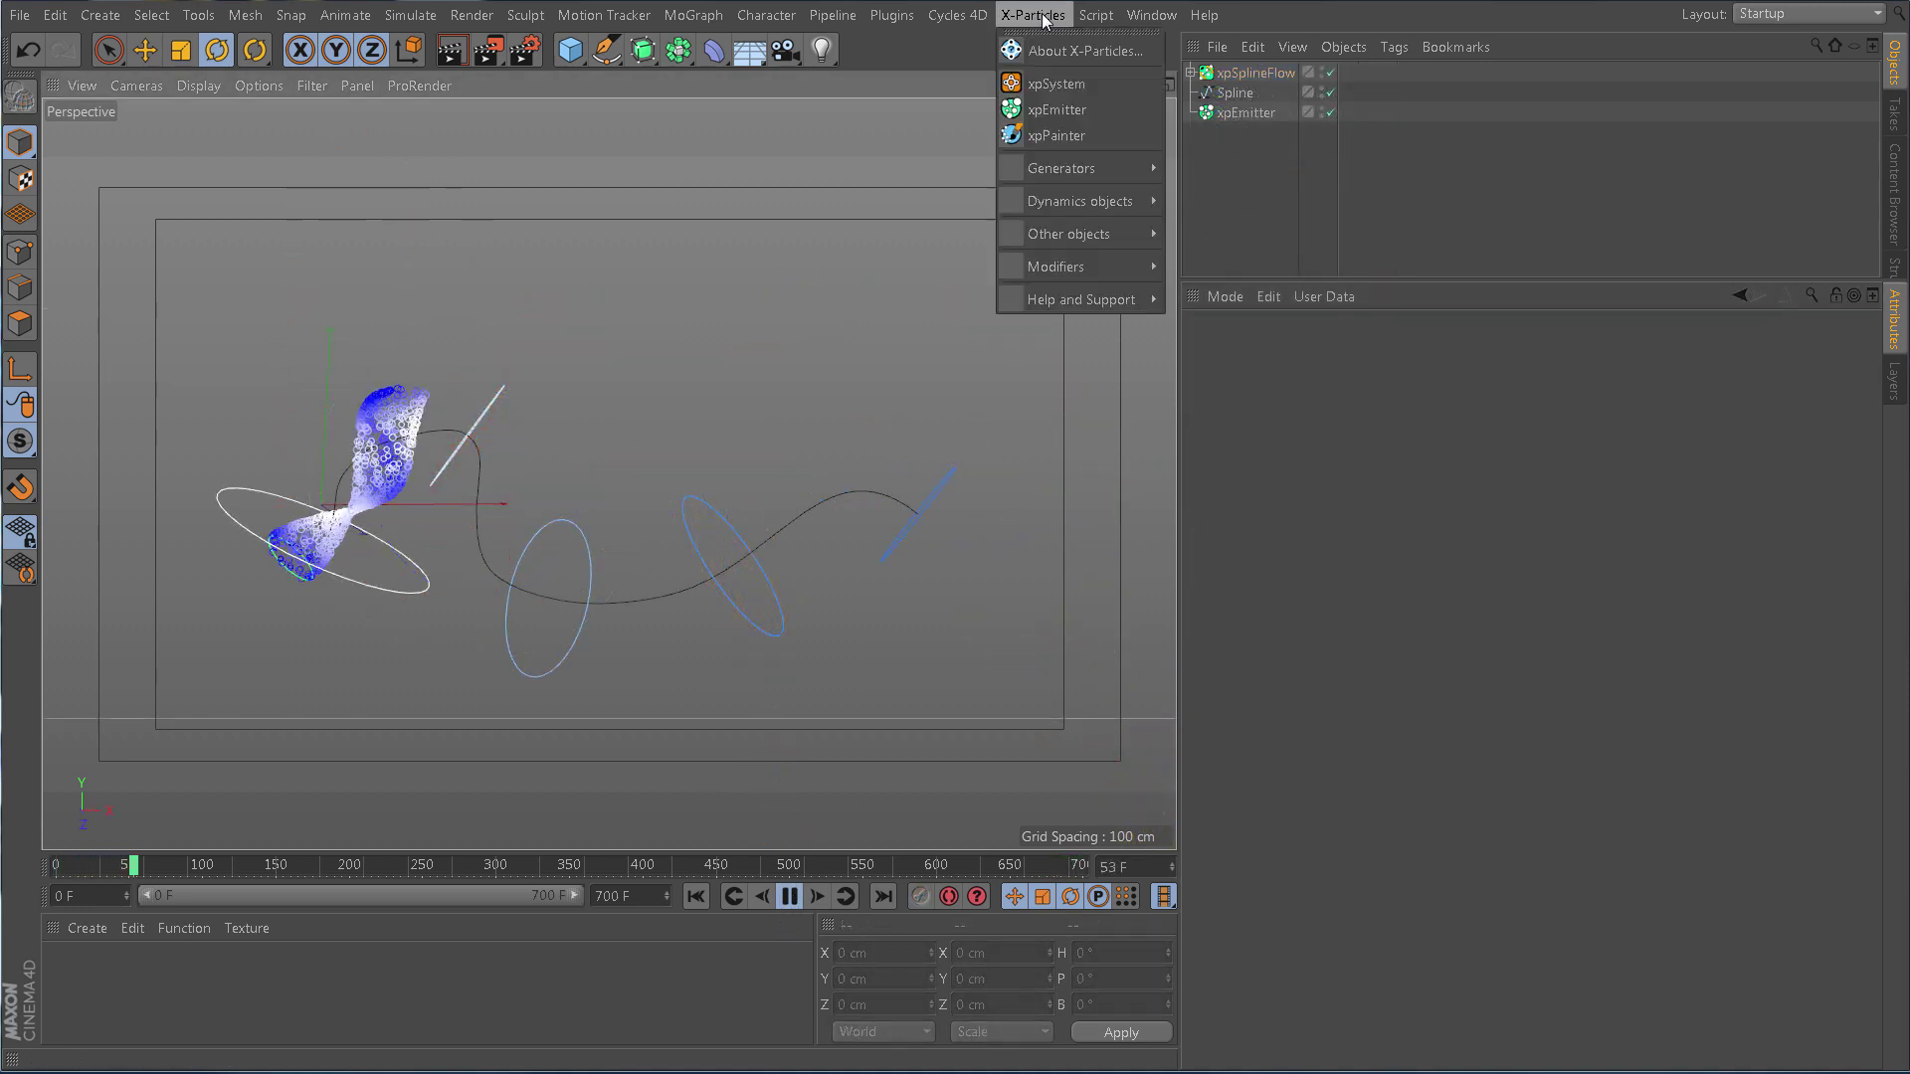
pyautogui.moveTo(1198, 295)
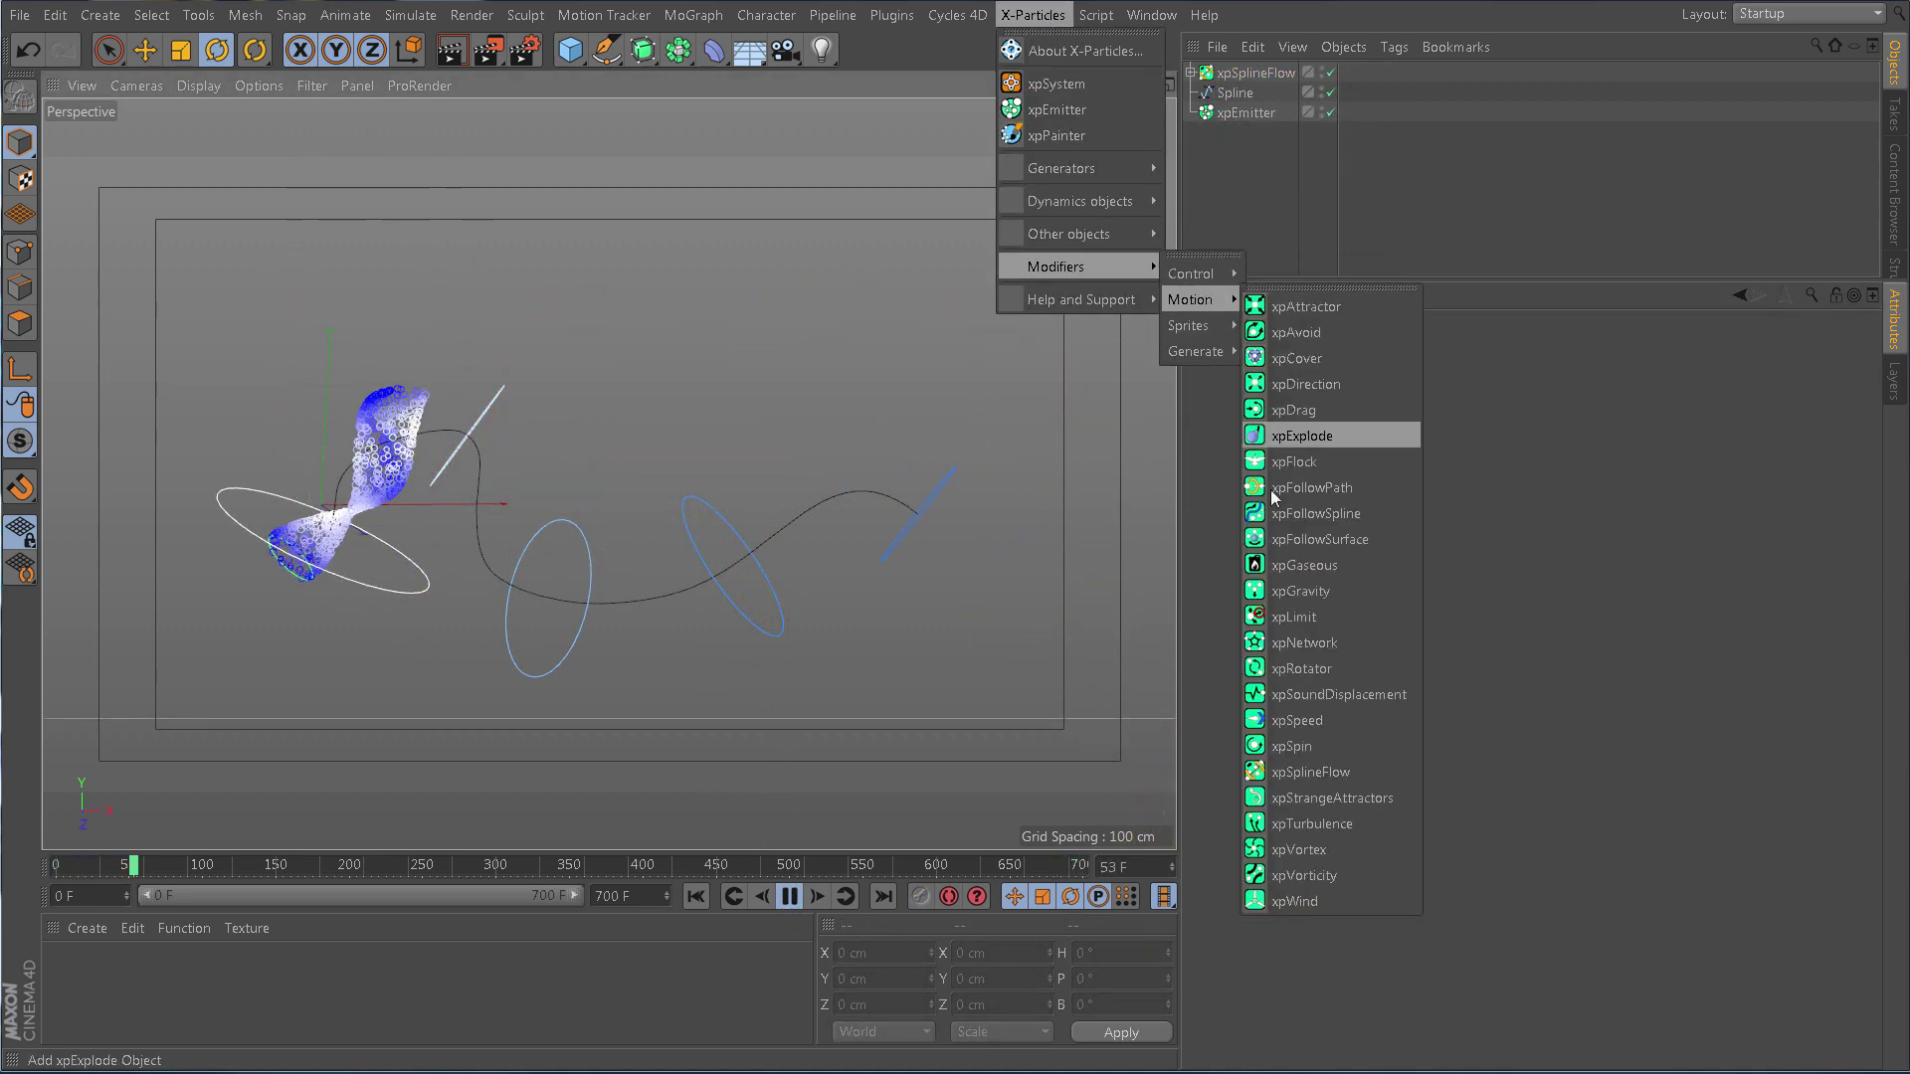
pyautogui.click(1299, 820)
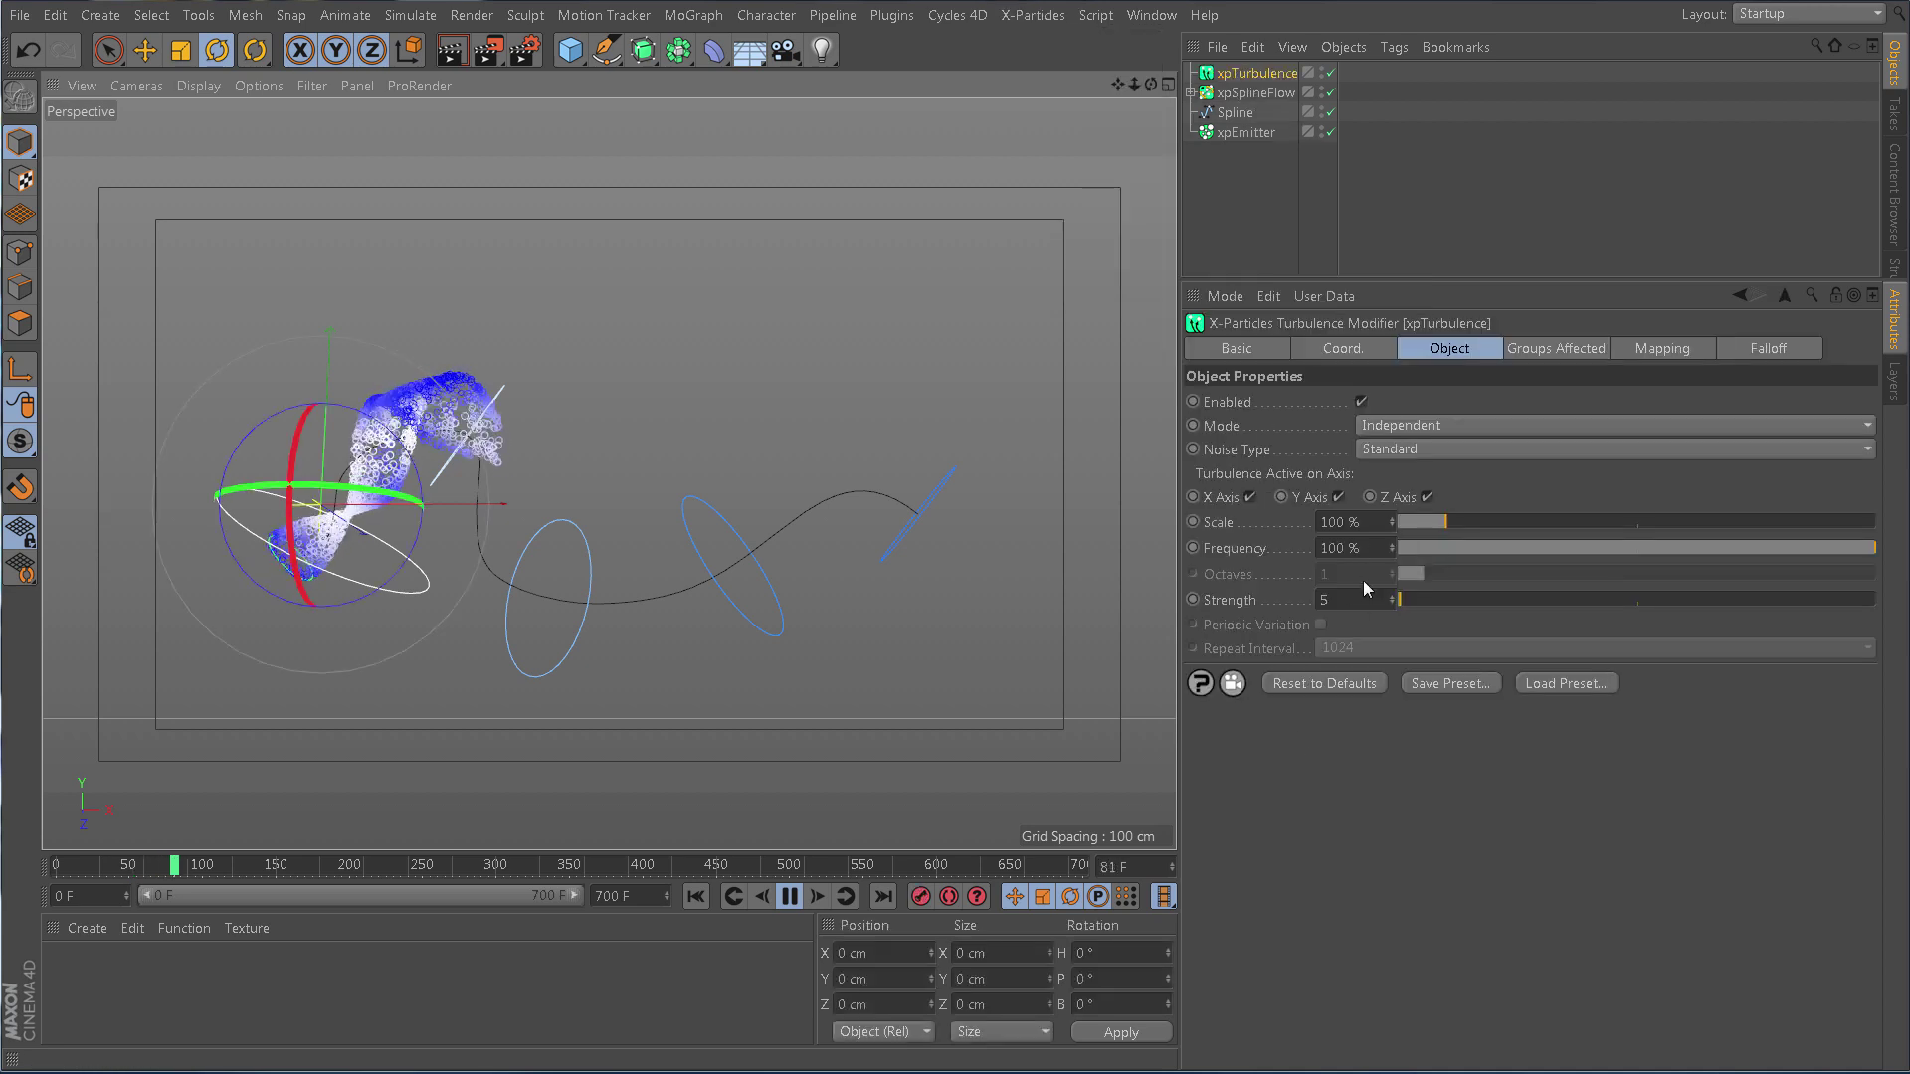
pyautogui.click(1366, 529)
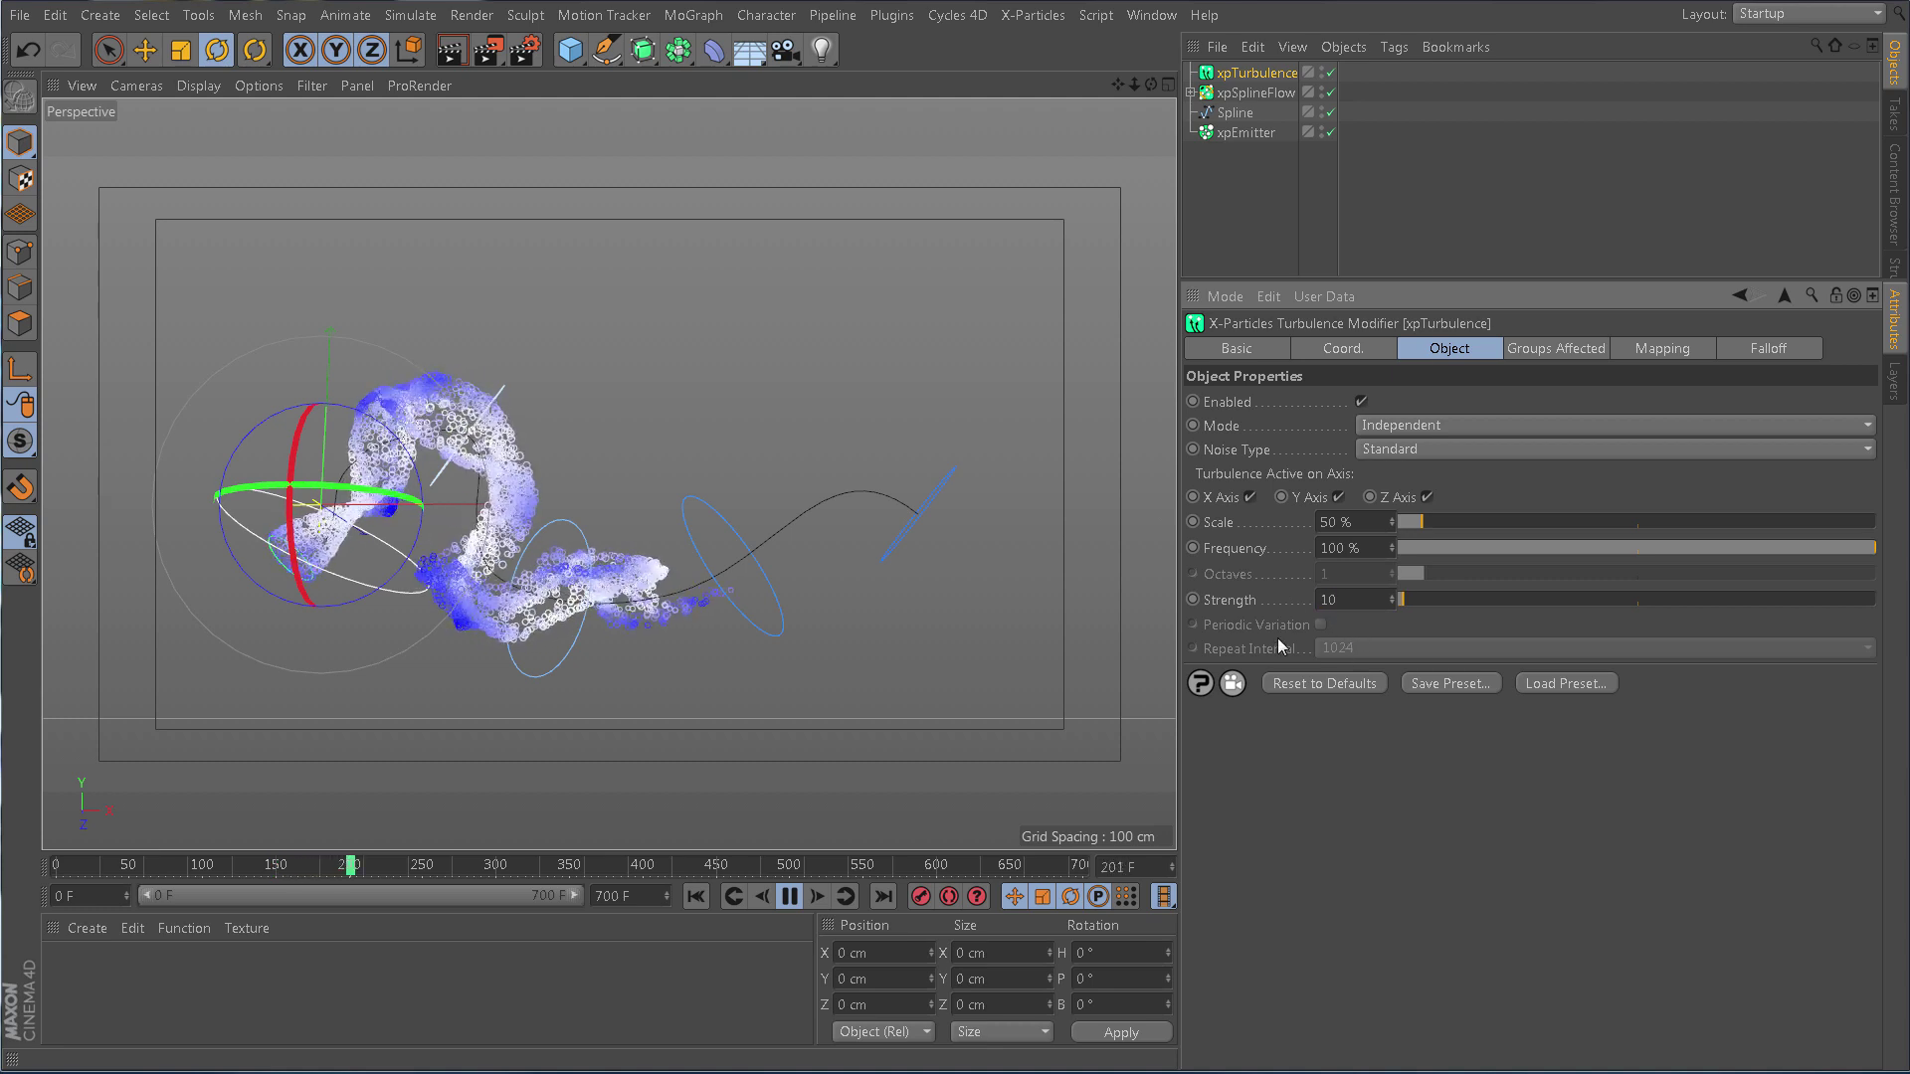
# Add an xpFluidPBD object to the scene
pyautogui.click(1032, 15)
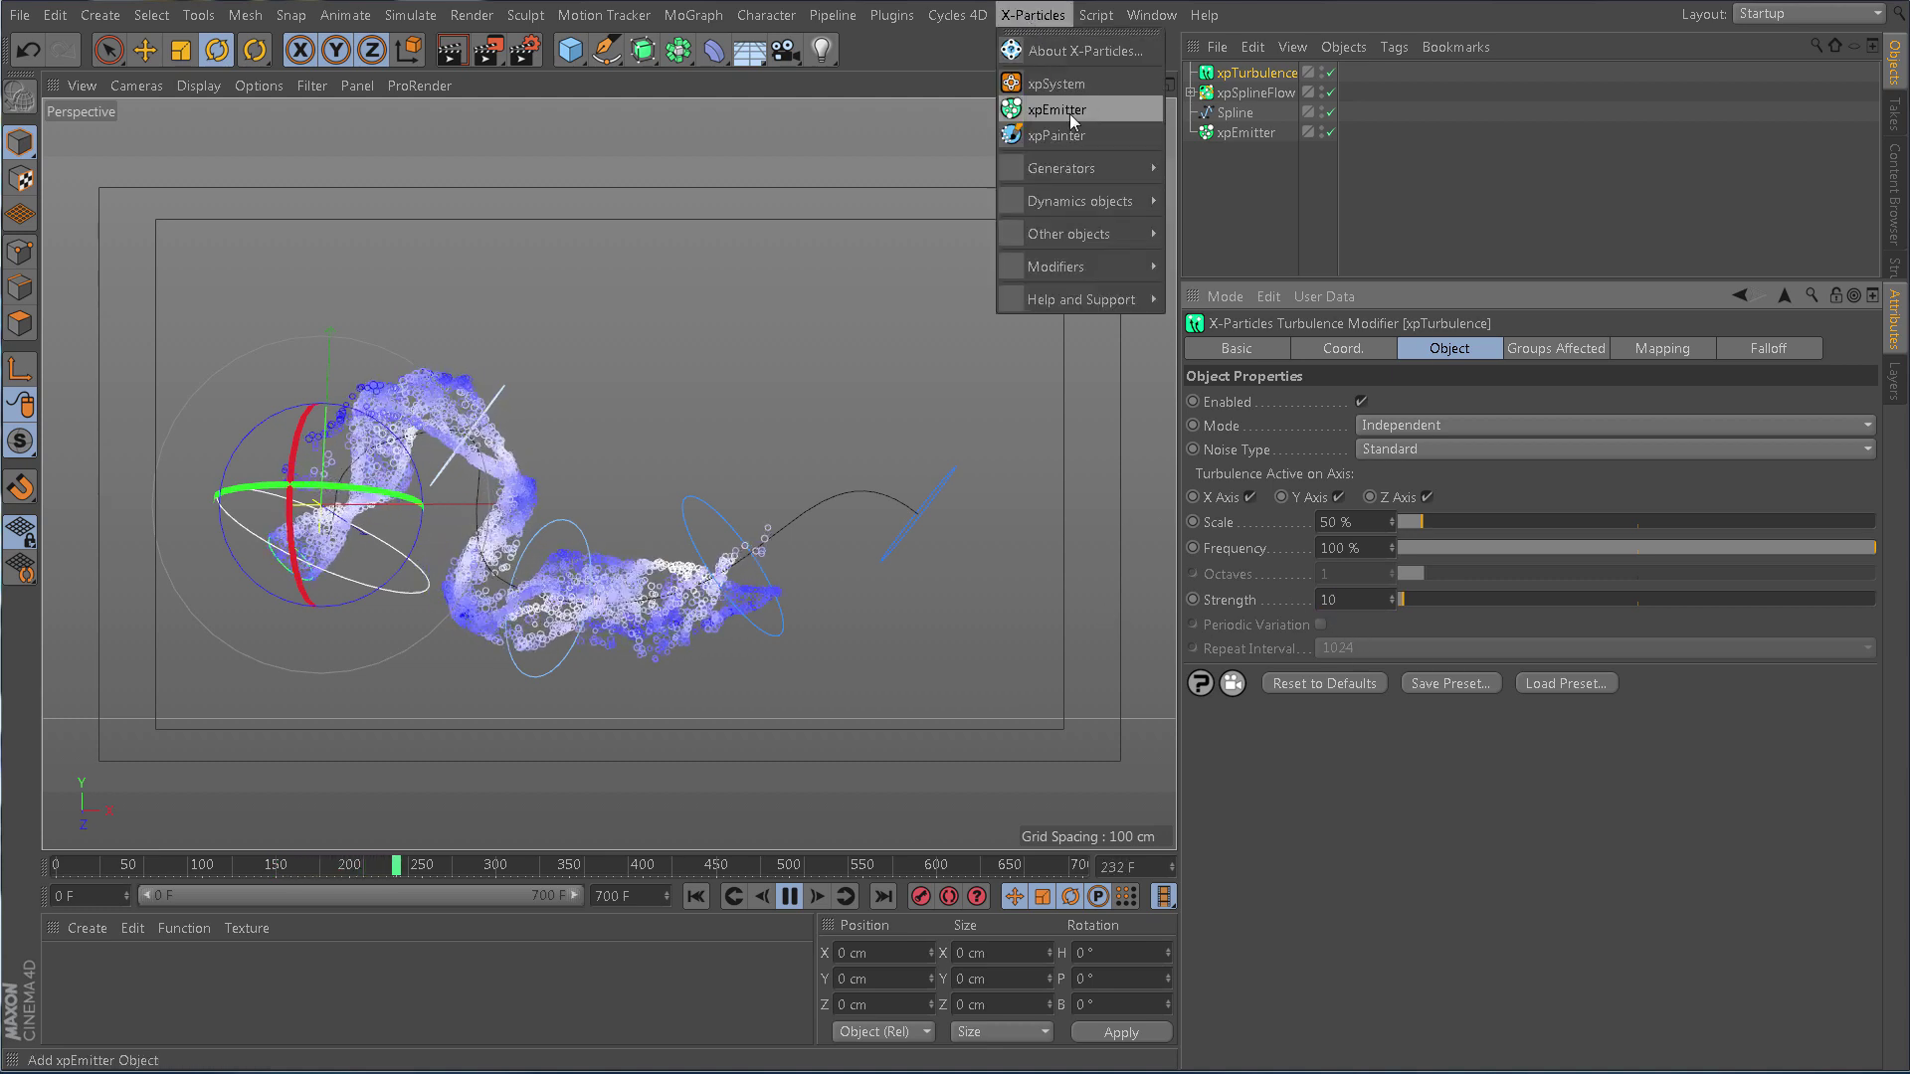
pyautogui.moveTo(1102, 204)
pyautogui.click(1242, 392)
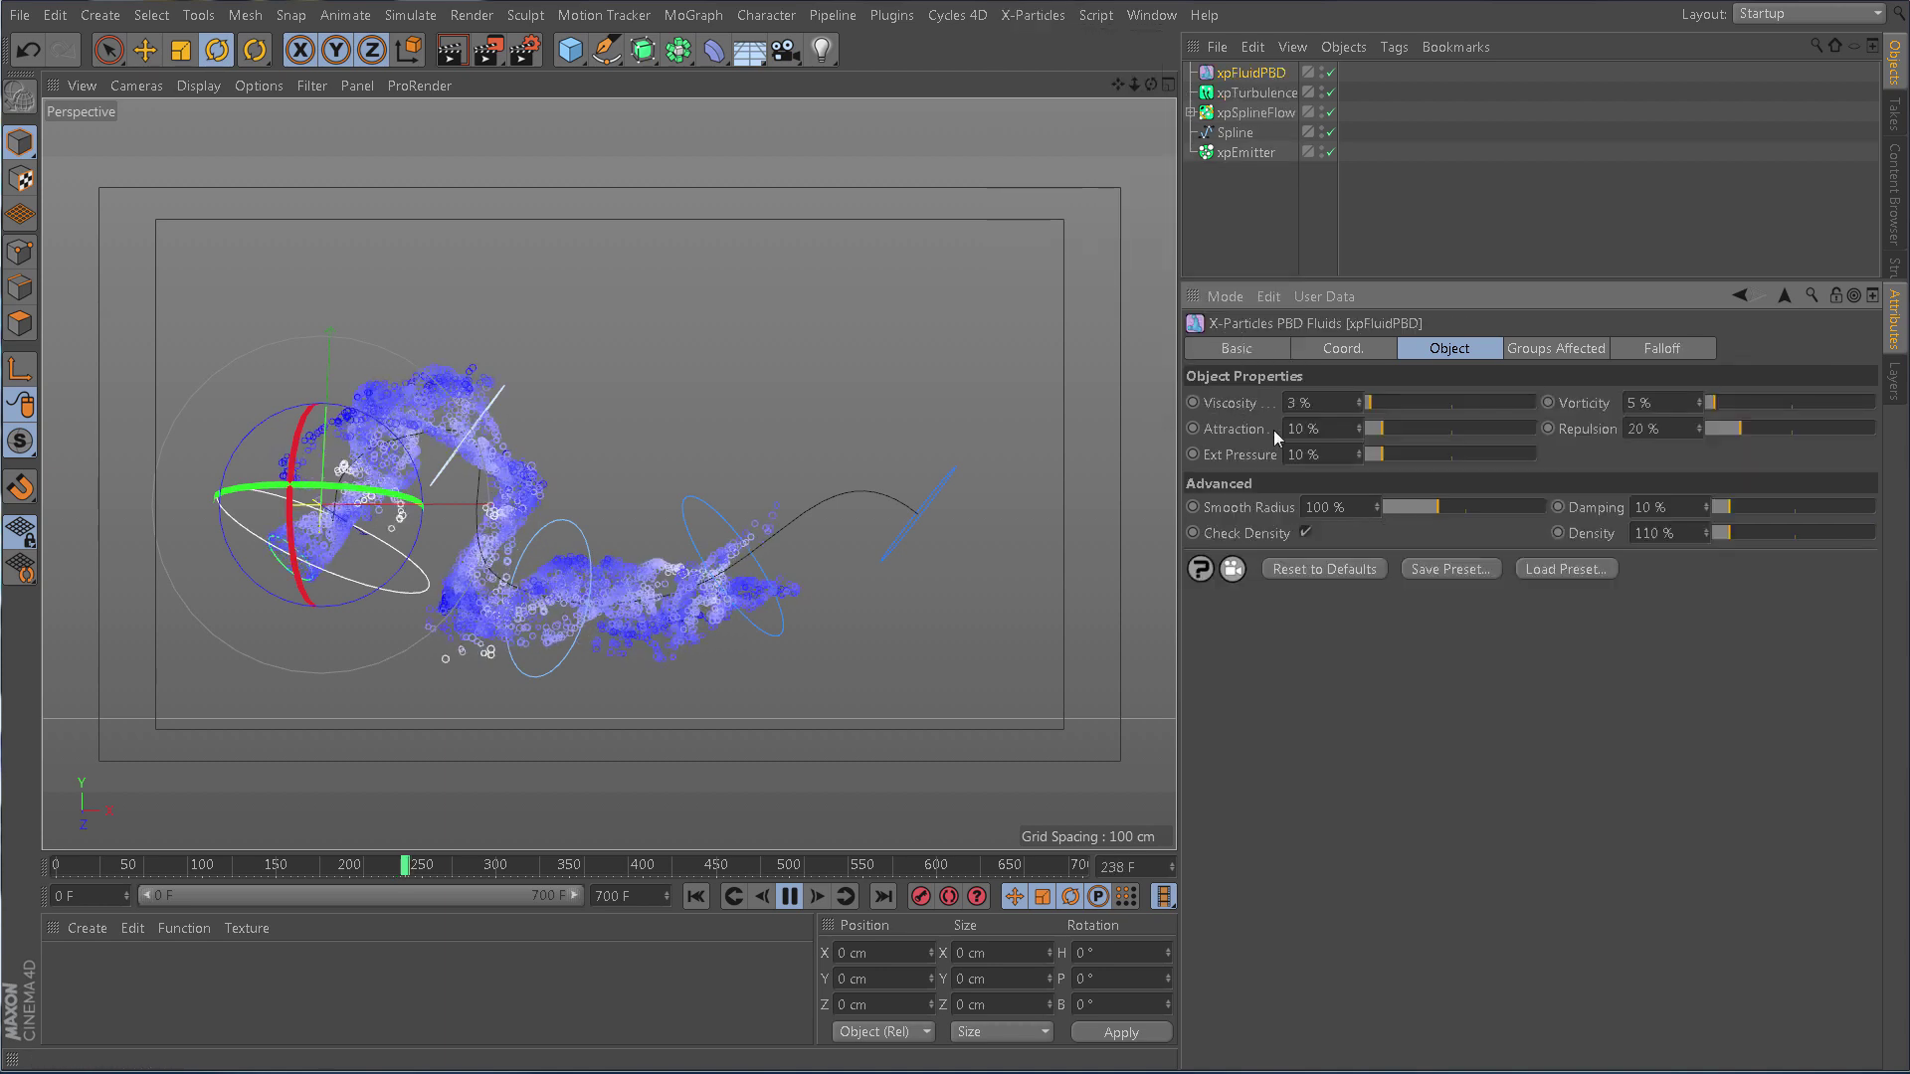
# Colour the emitter's particles by Fluid Density with Auto off and Max 1.6
pyautogui.click(1245, 153)
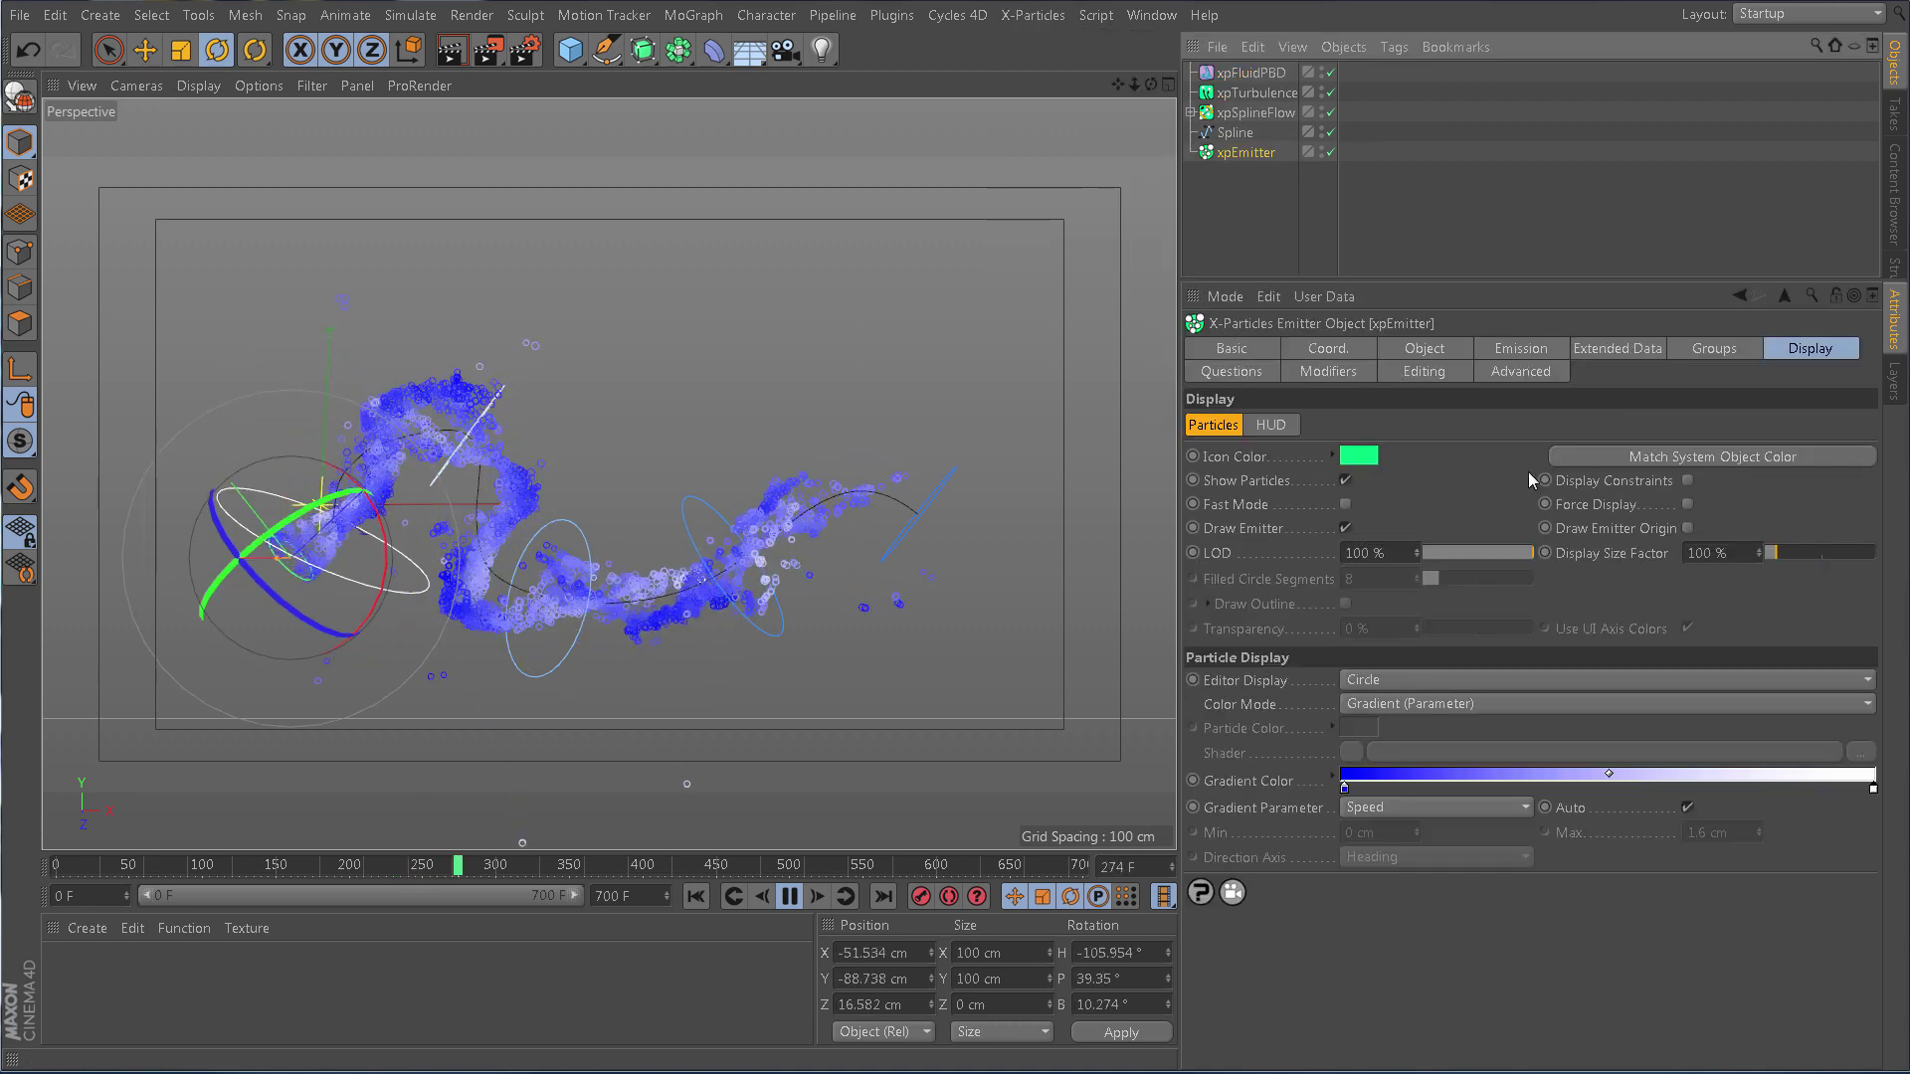
pyautogui.click(1432, 807)
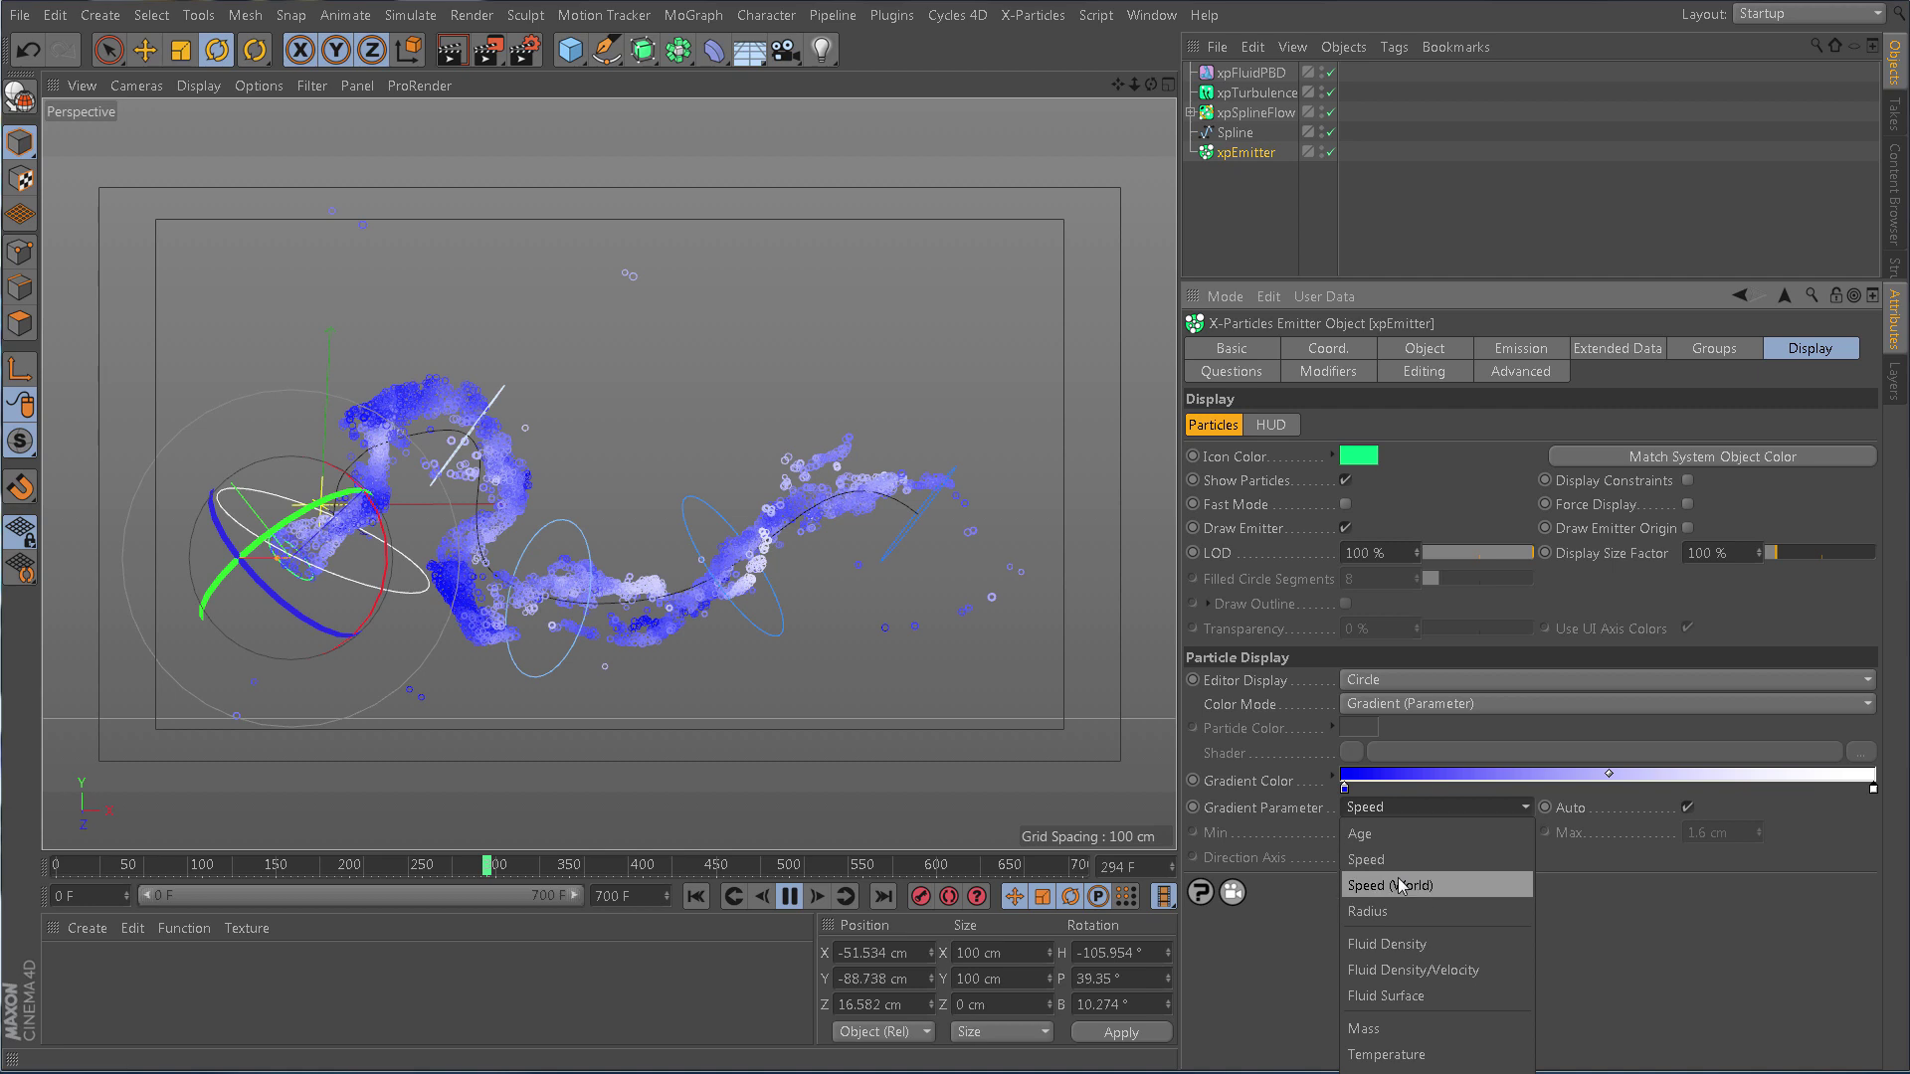
pyautogui.click(1383, 944)
pyautogui.click(1688, 809)
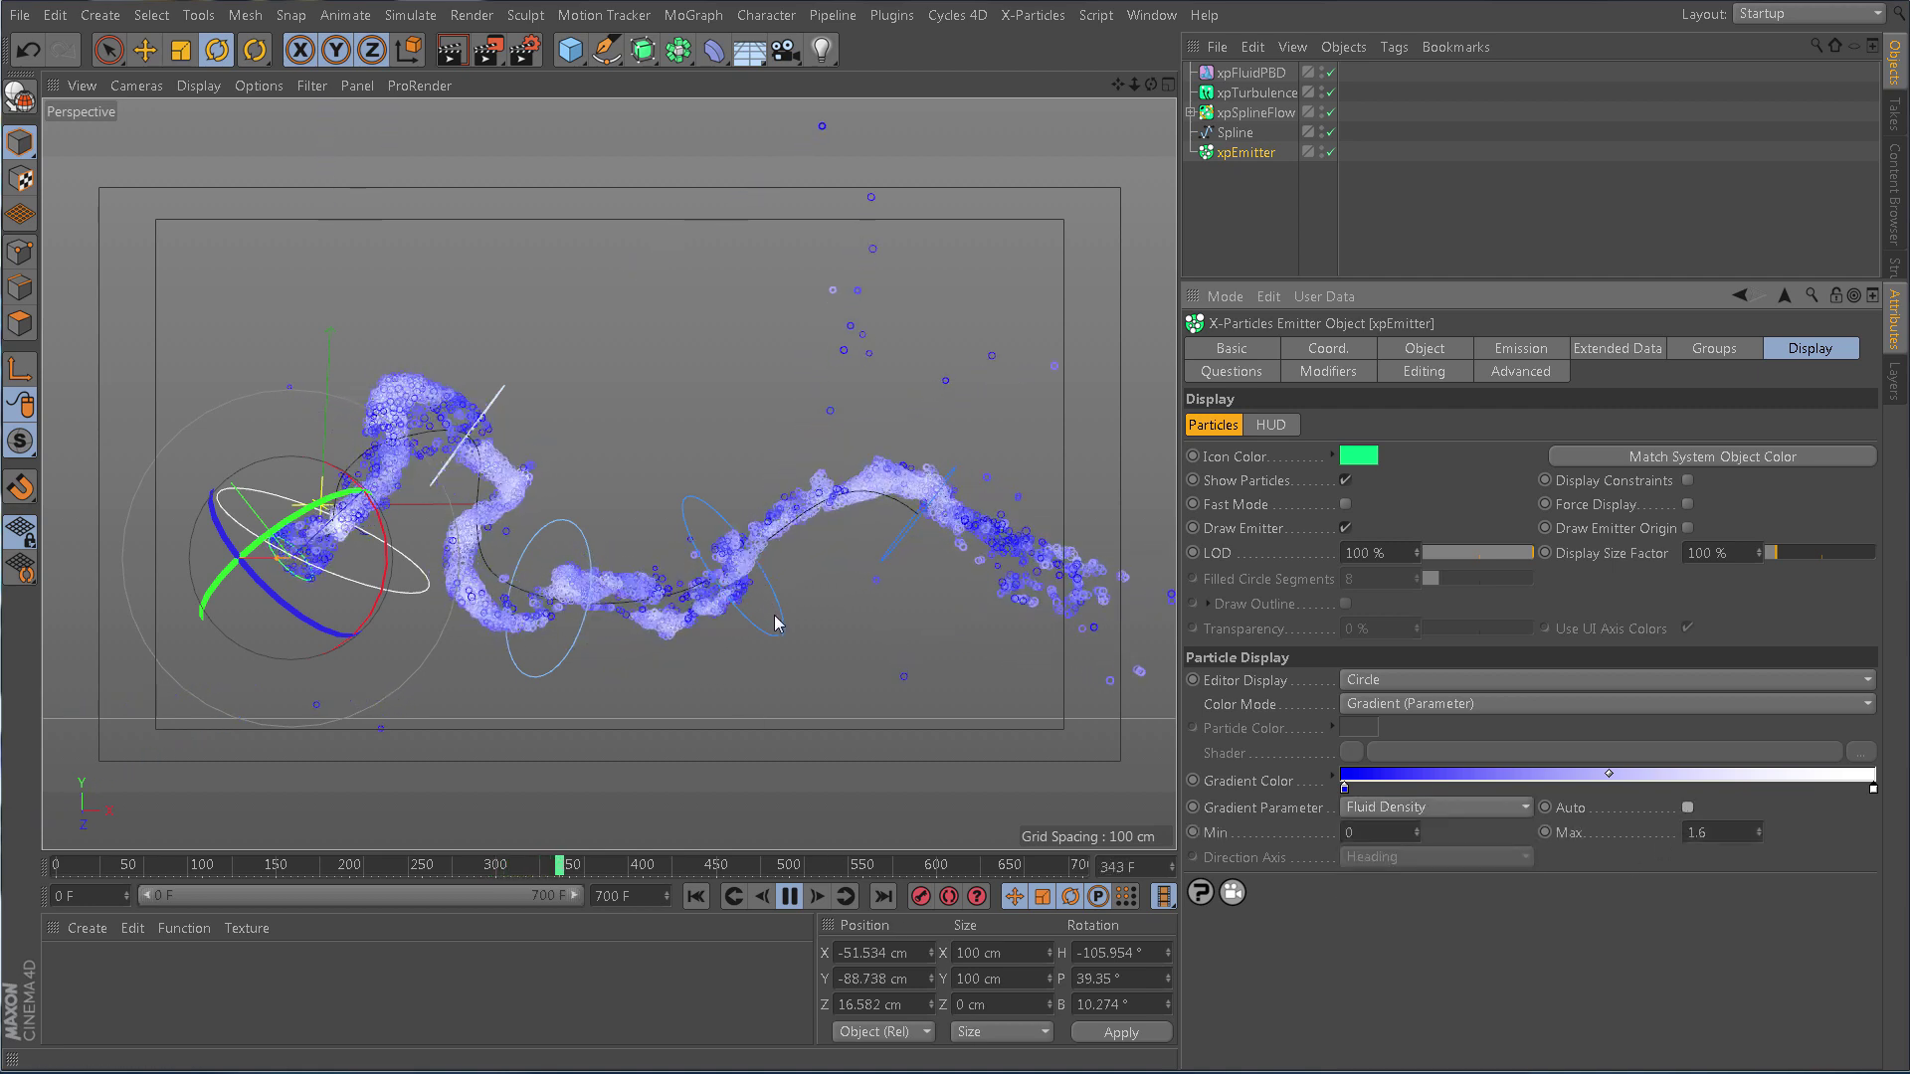
pyautogui.keyDown('alt'); pyautogui.moveTo(642, 537); pyautogui.dragTo(863, 779); pyautogui.keyUp('alt')
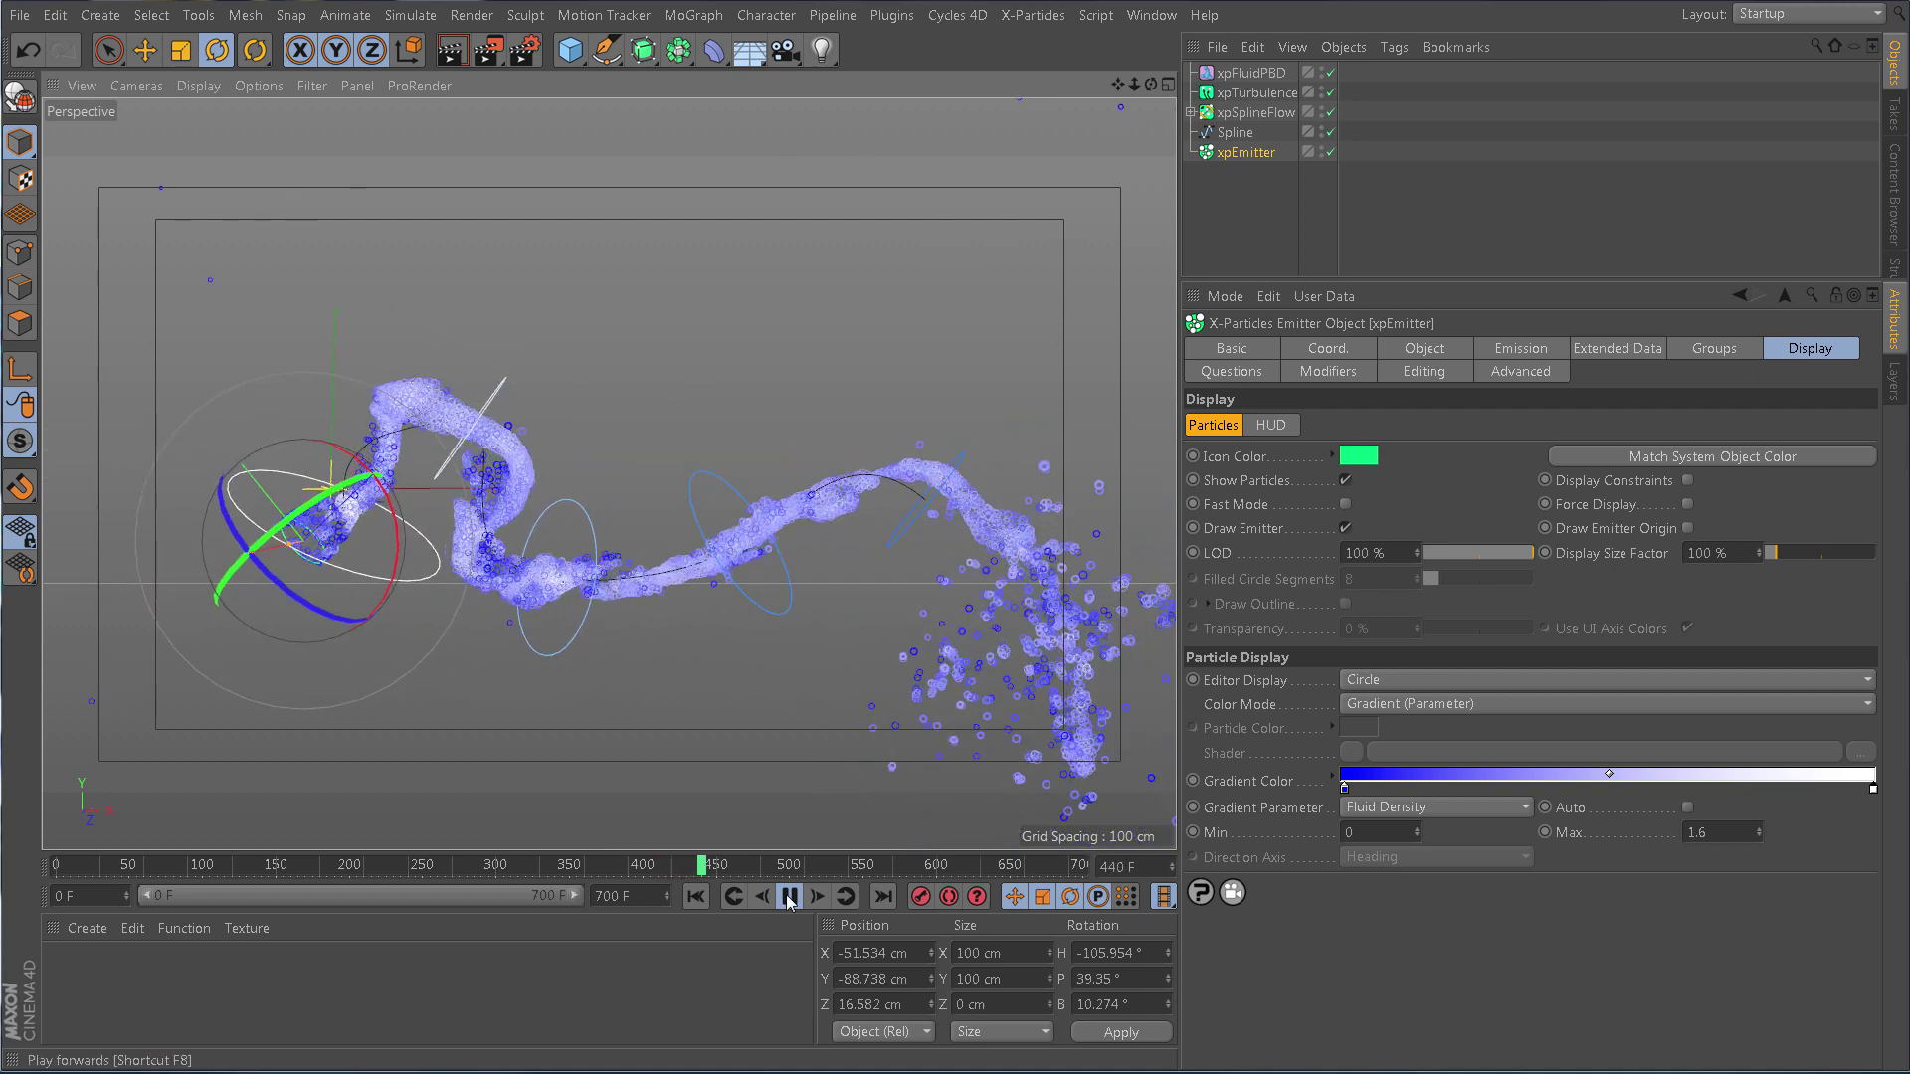
# Rewind to frame 0 and add a MoGraph Time effector
pyautogui.press('F8')
pyautogui.hotkey('shift', 'f')
pyautogui.click(694, 15)
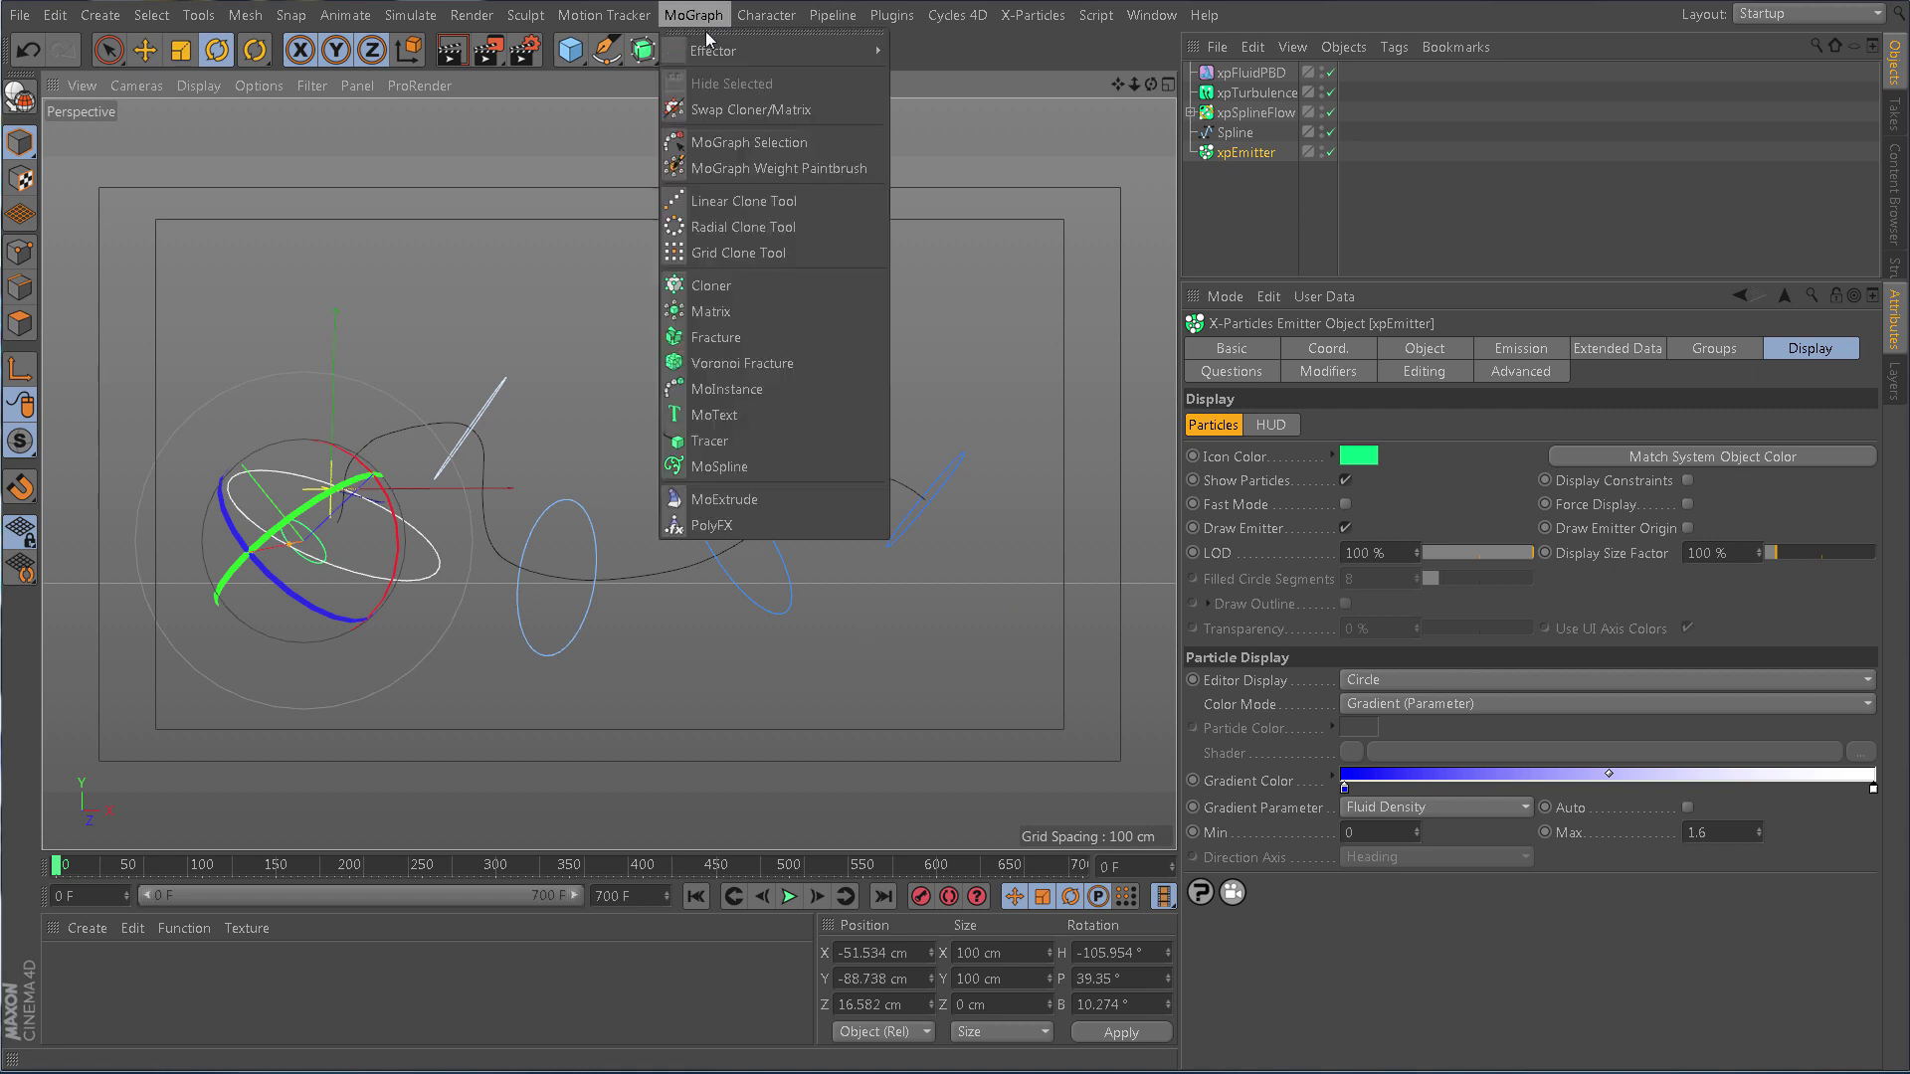
pyautogui.moveTo(795, 50)
pyautogui.click(940, 452)
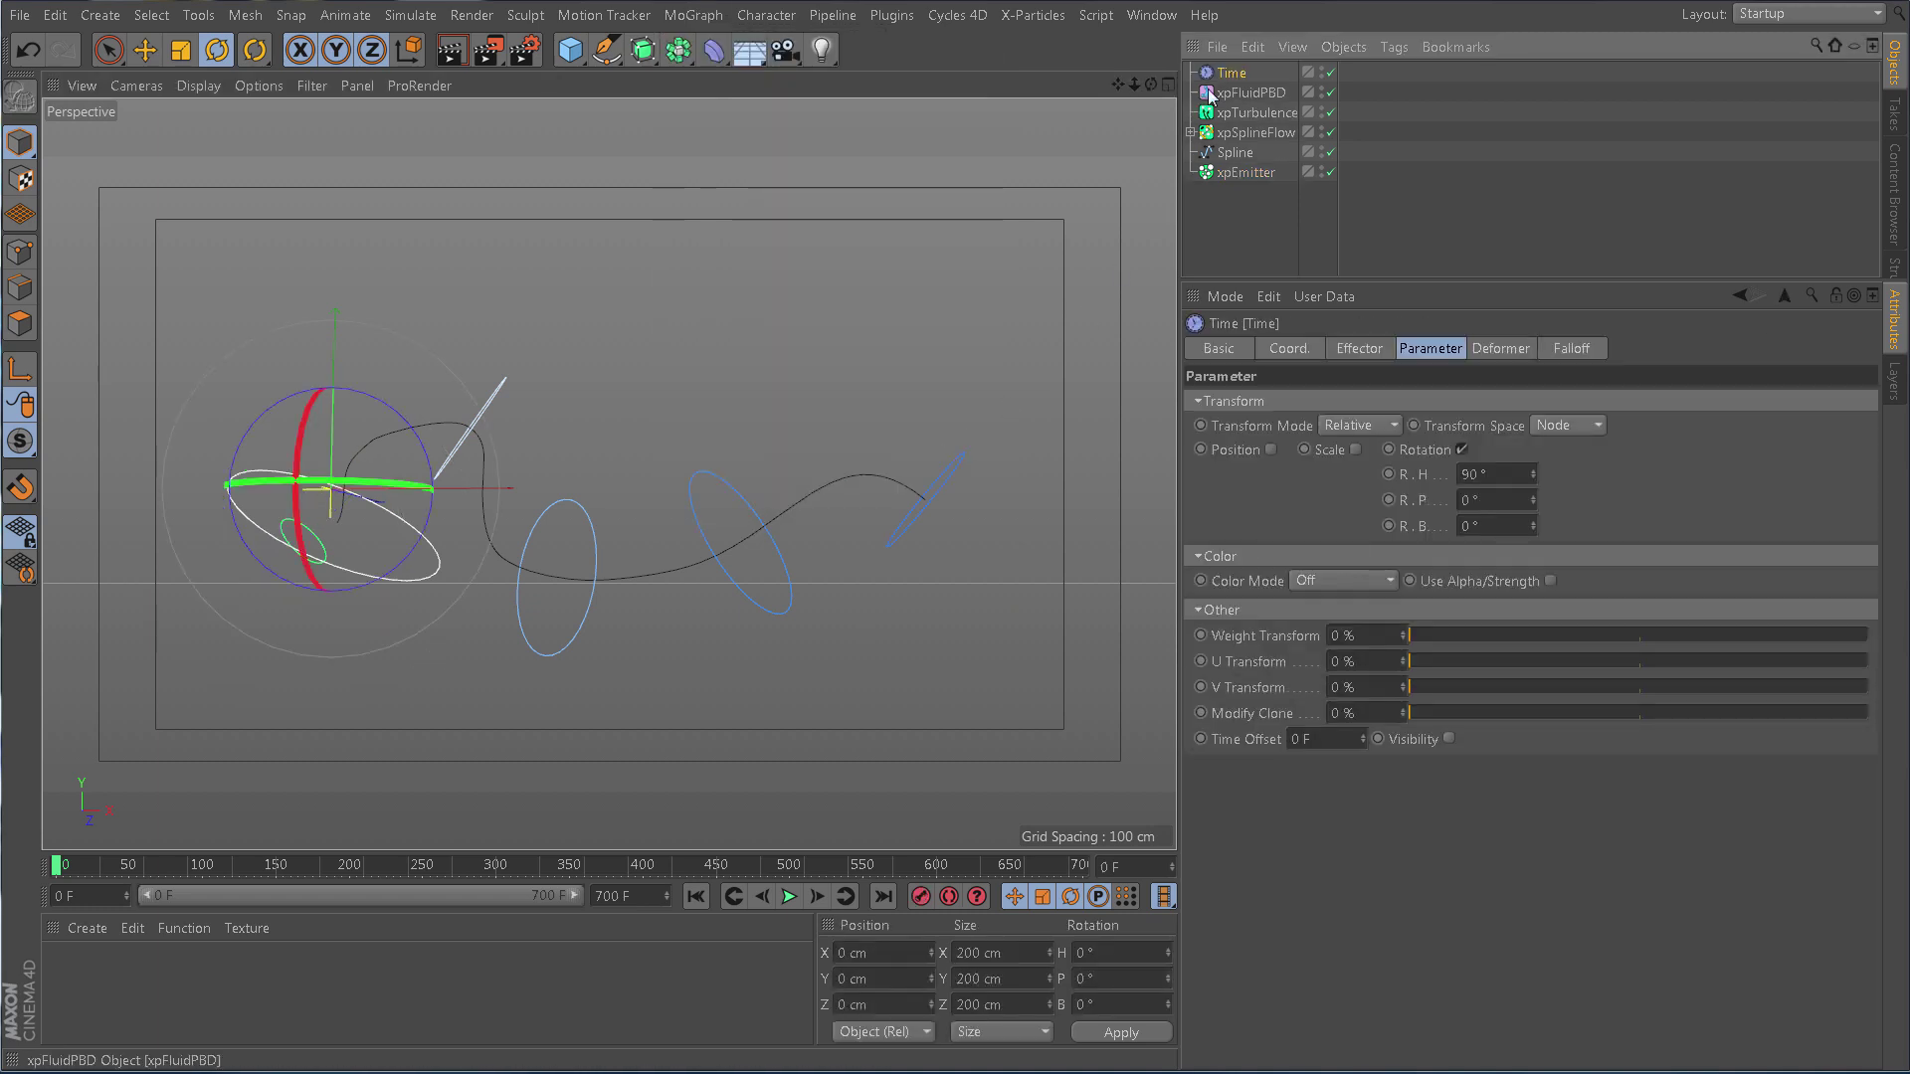
# Give the Time effector a 20° pitch rotation and replay the simulation
pyautogui.click(1479, 351)
pyautogui.click(1430, 350)
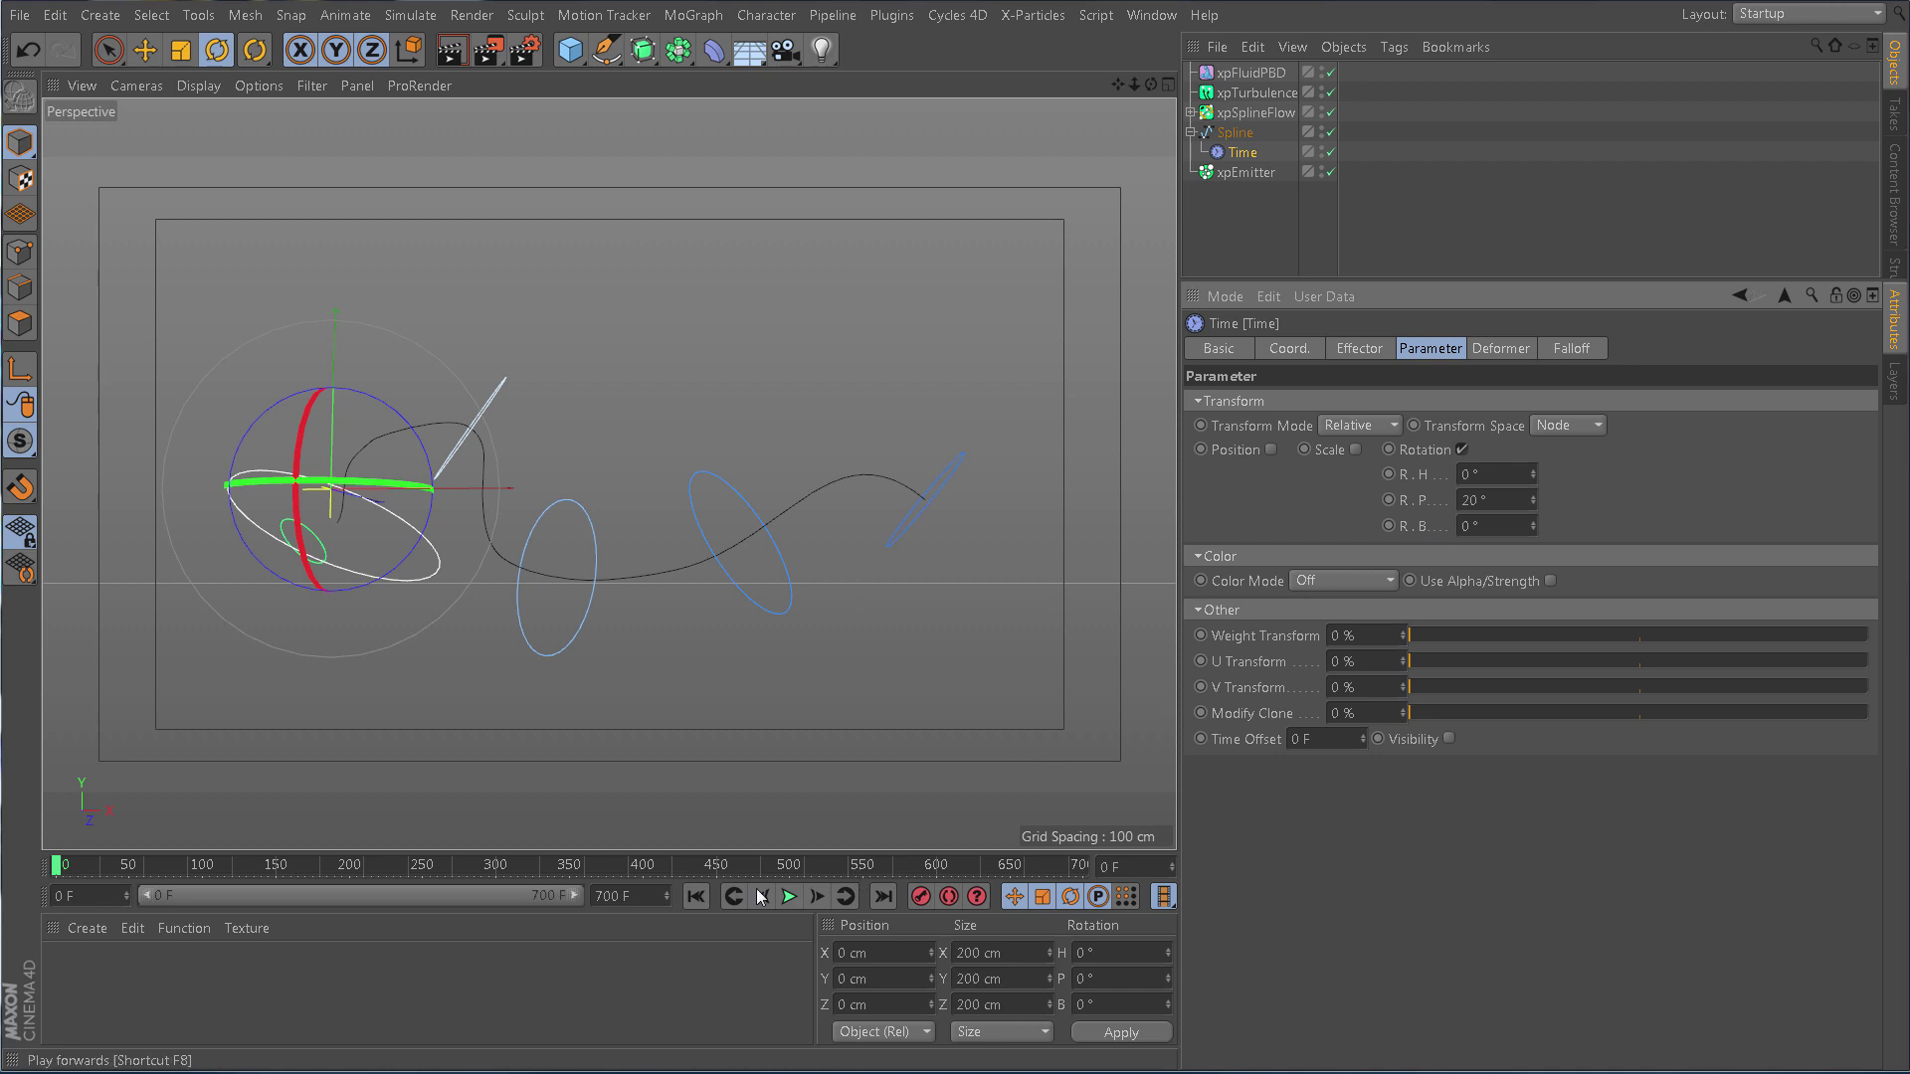
pyautogui.click(789, 896)
pyautogui.click(1250, 235)
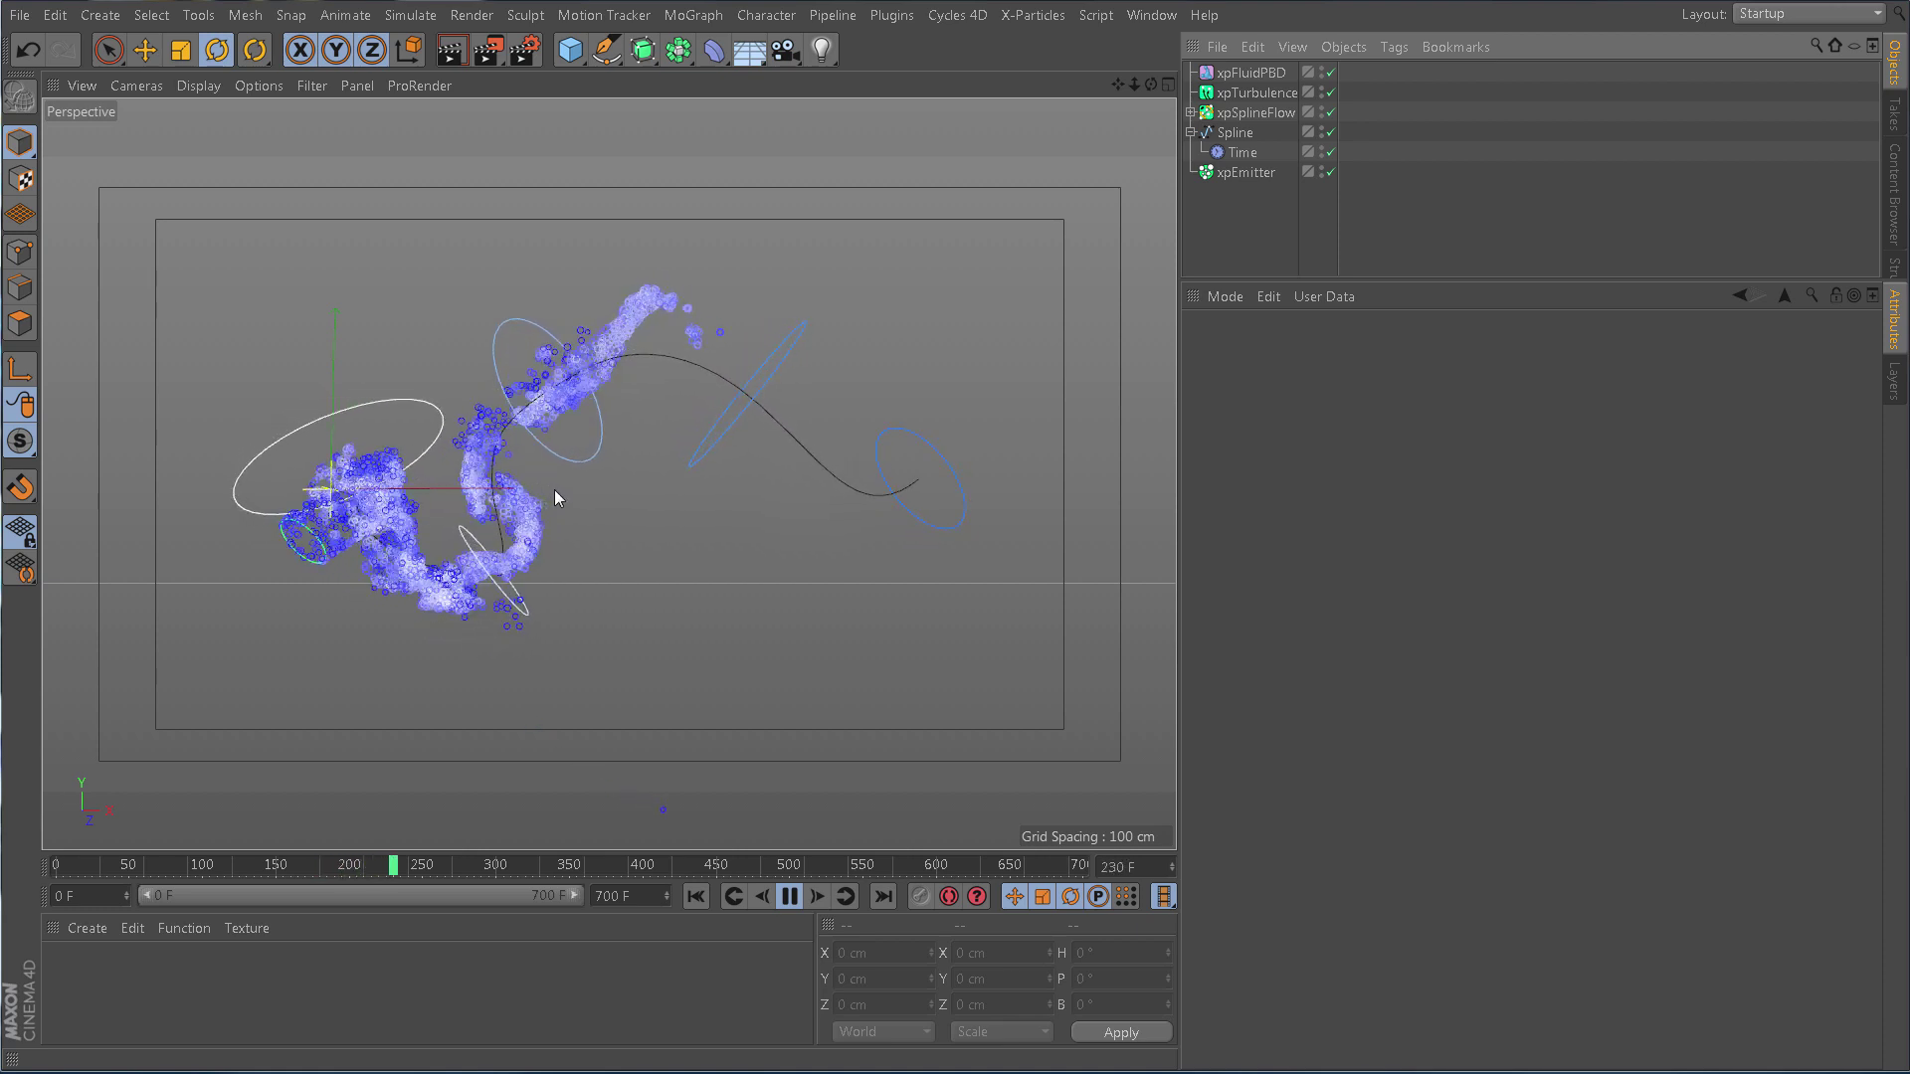
# Select the xpEmitter to show its display settings while the fluid particles play along the spline
pyautogui.click(529, 434)
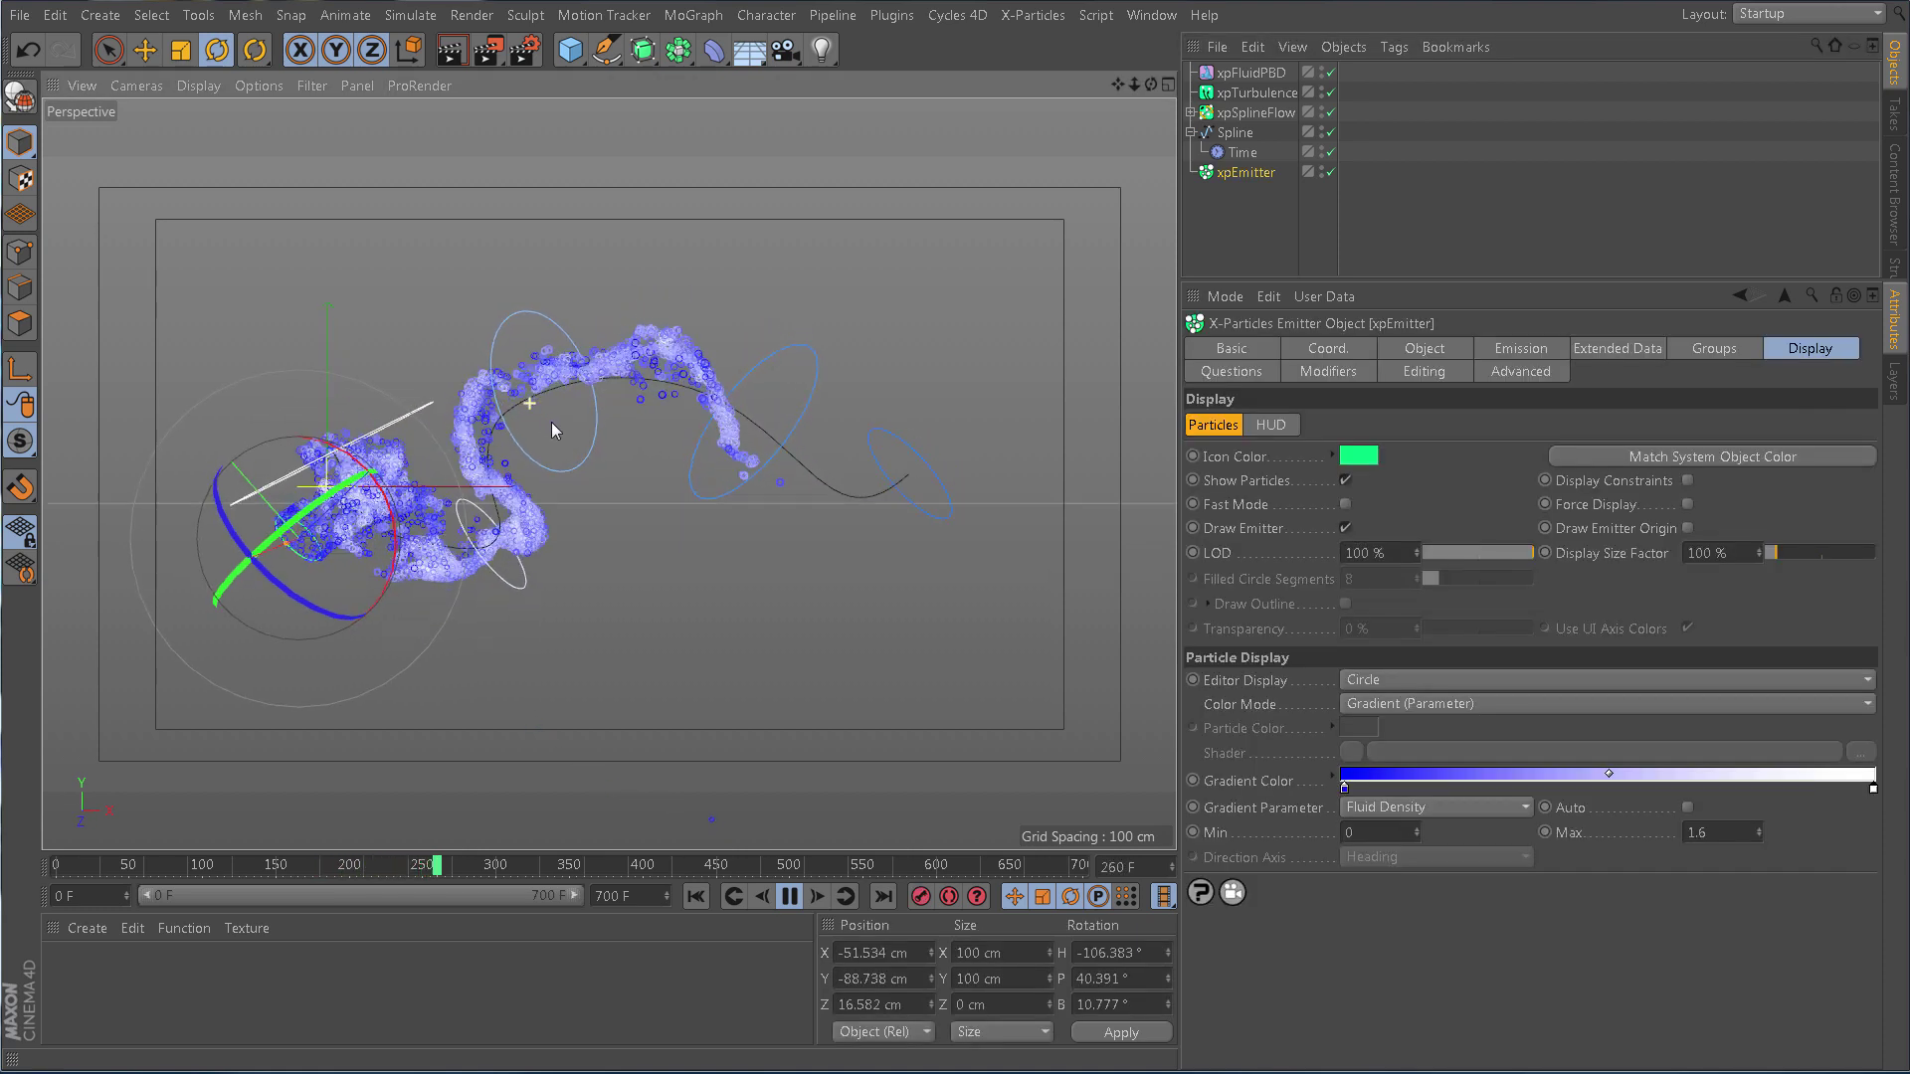